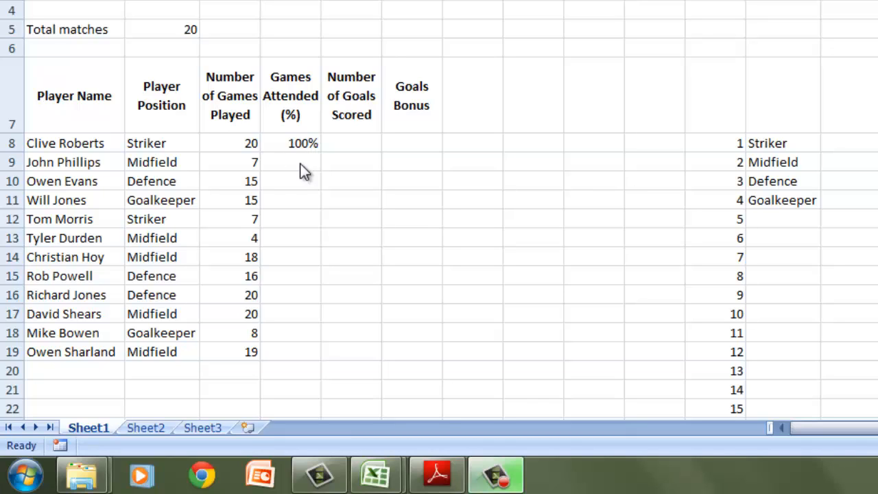
Examine the Games Attended formula in D8 and the cells it references, C8 with its dropdown choices and B5.
{"action": "left_click", "coordinate": [296, 145]}
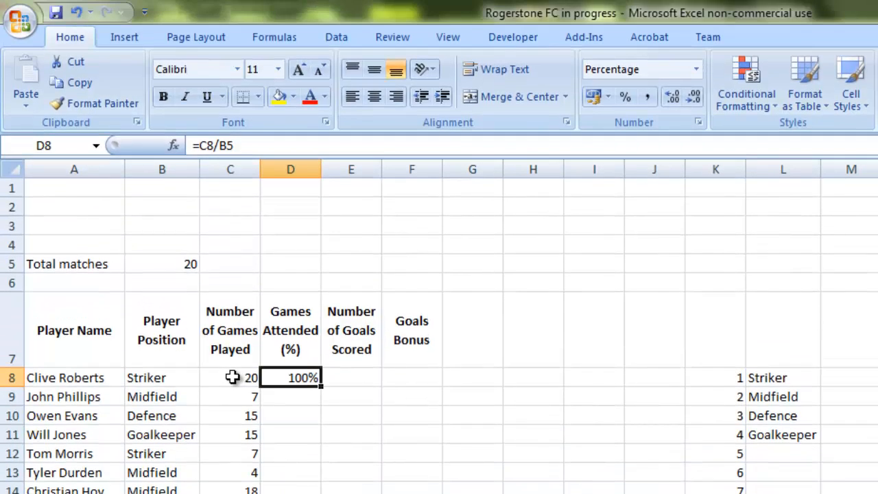
{"action": "left_click", "coordinate": [252, 144]}
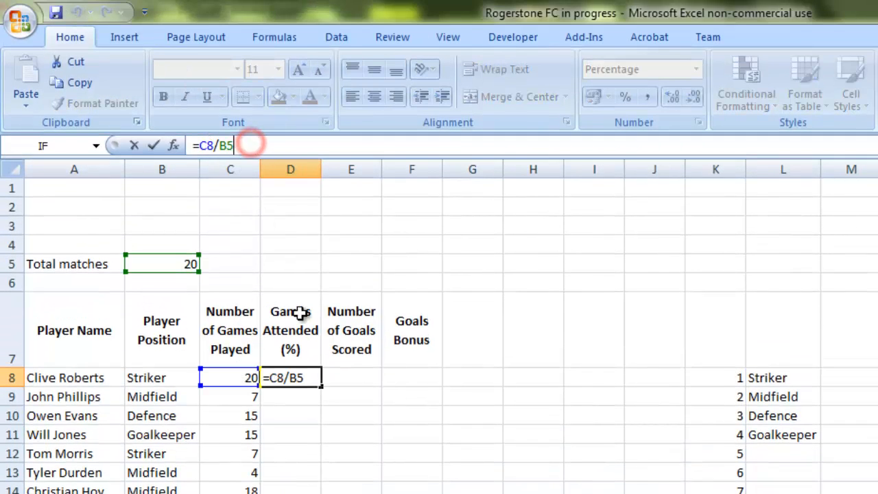
{"action": "left_click", "coordinate": [302, 377]}
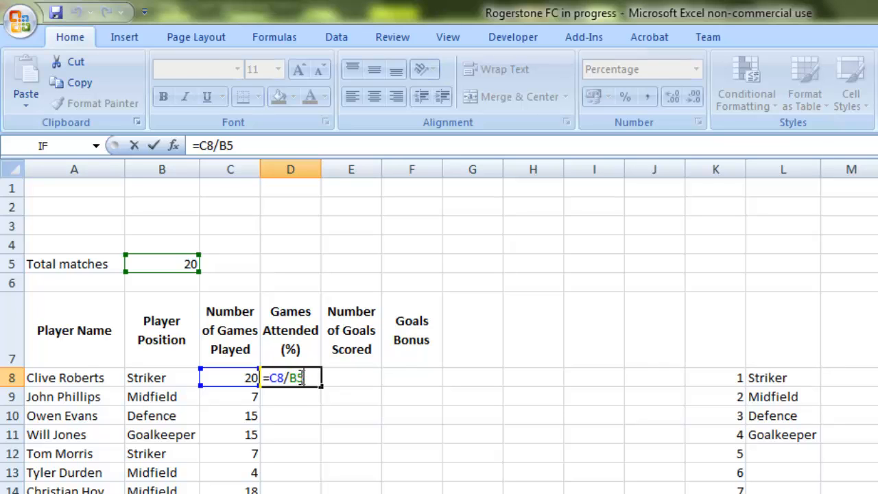
{"action": "key", "text": "Return"}
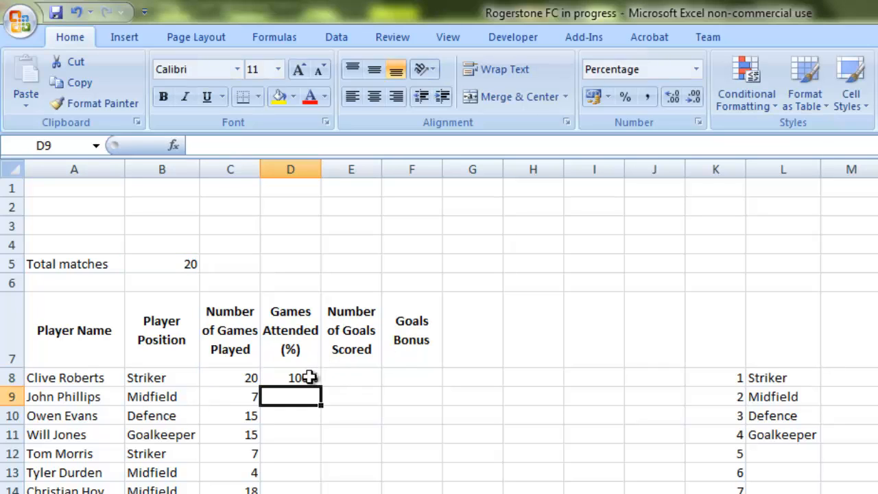
{"action": "left_click", "coordinate": [310, 377]}
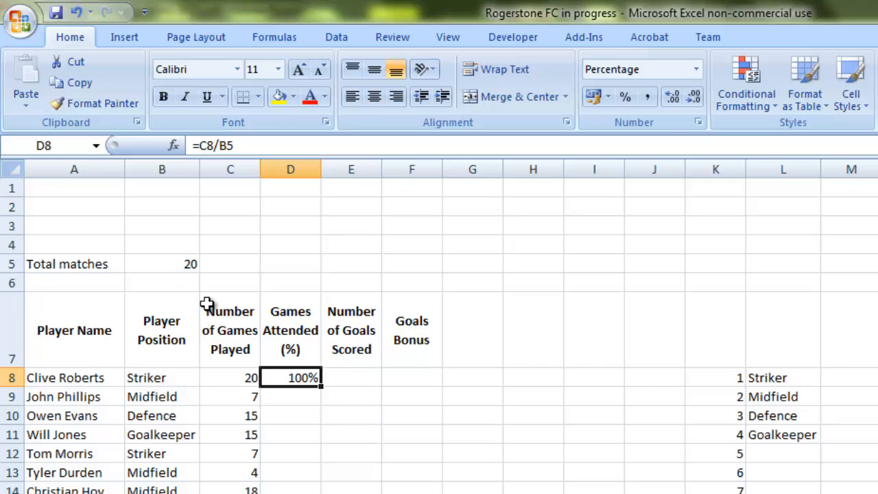
{"action": "left_click", "coordinate": [228, 376]}
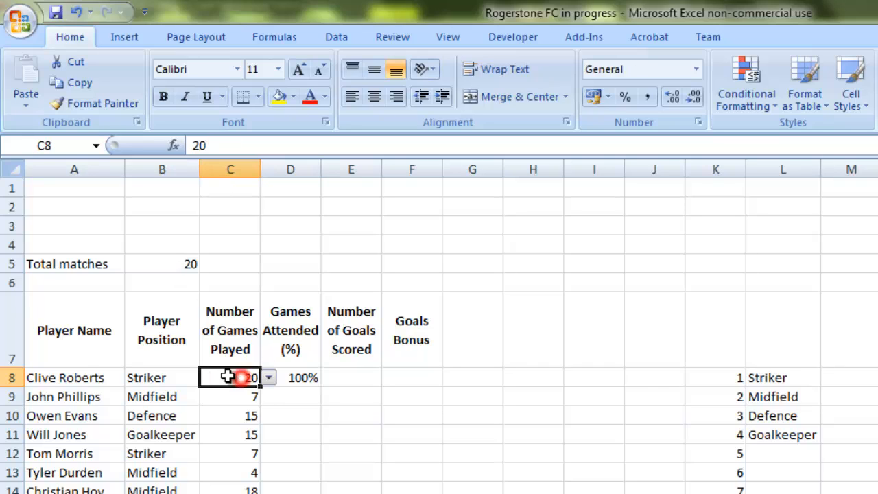
{"action": "left_click", "coordinate": [269, 378]}
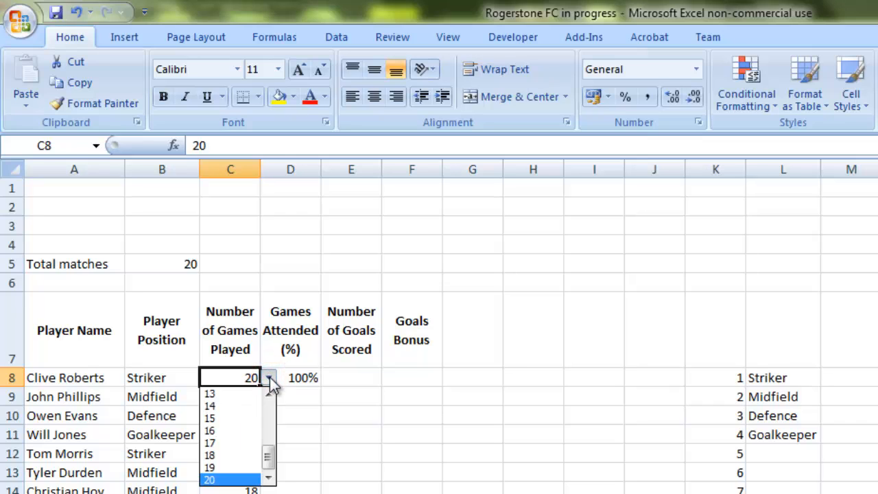
{"action": "left_click", "coordinate": [365, 385]}
{"action": "left_click", "coordinate": [305, 379]}
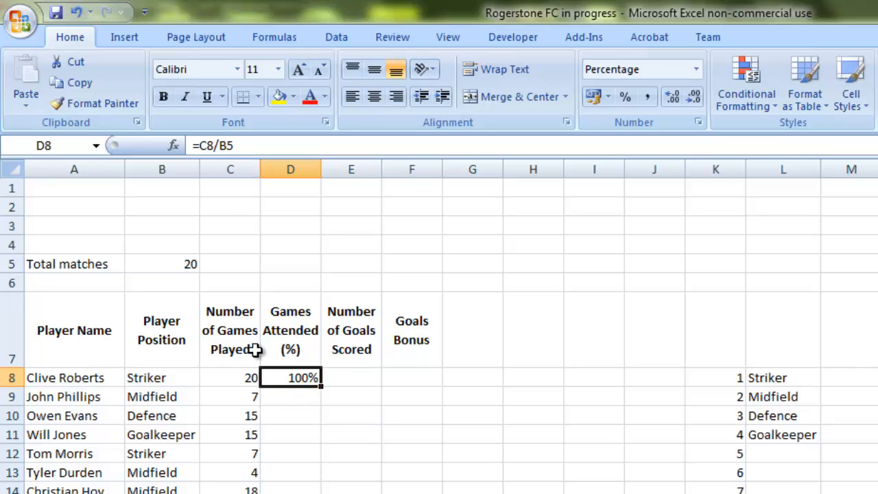
{"action": "left_click", "coordinate": [236, 377]}
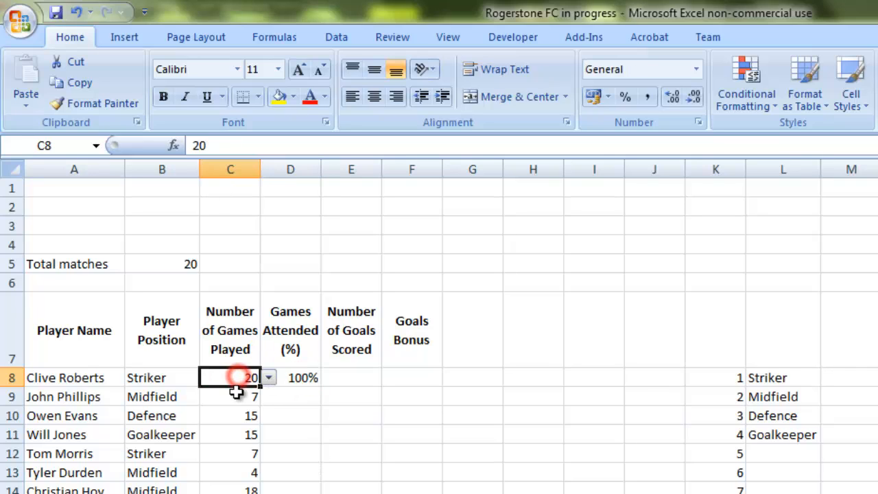
{"action": "left_click", "coordinate": [176, 264]}
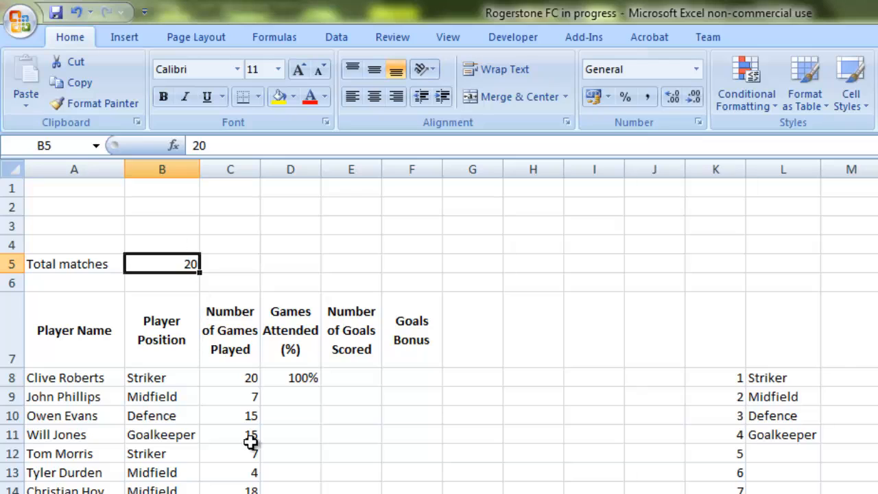
Set the number of games played in C8 to 10 from the cell's dropdown list.
{"action": "left_click", "coordinate": [222, 377]}
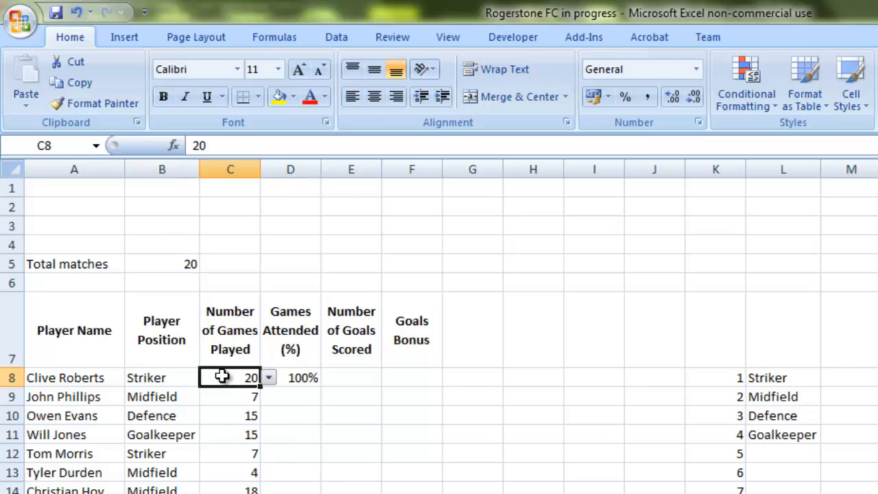
{"action": "left_click", "coordinate": [268, 380]}
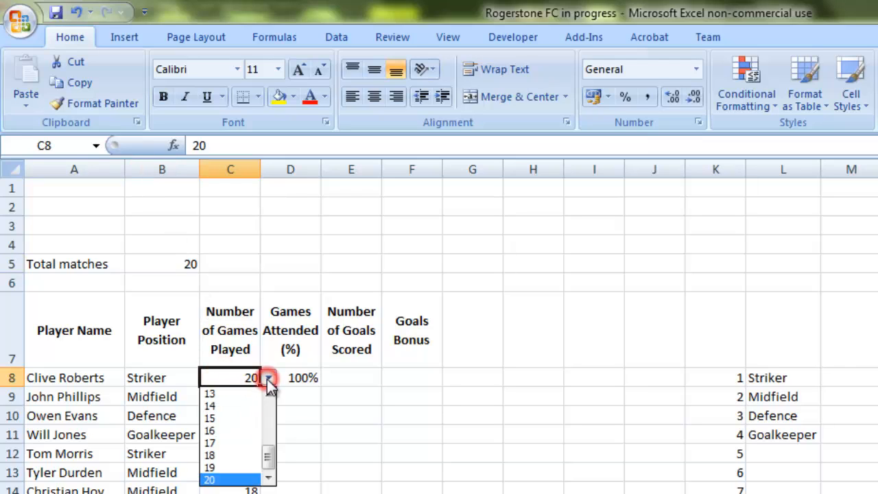
{"action": "left_click", "coordinate": [270, 453]}
{"action": "left_click_drag", "start_coordinate": [270, 453], "coordinate": [270, 435]}
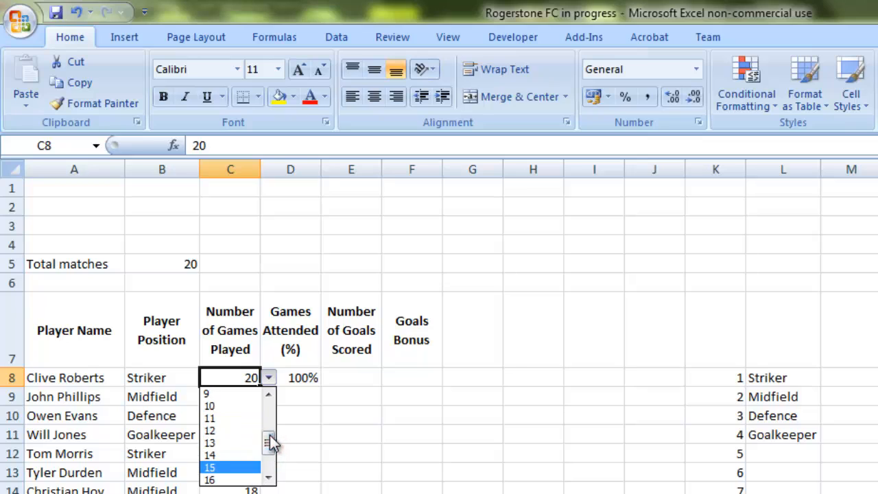
{"action": "left_click", "coordinate": [215, 407]}
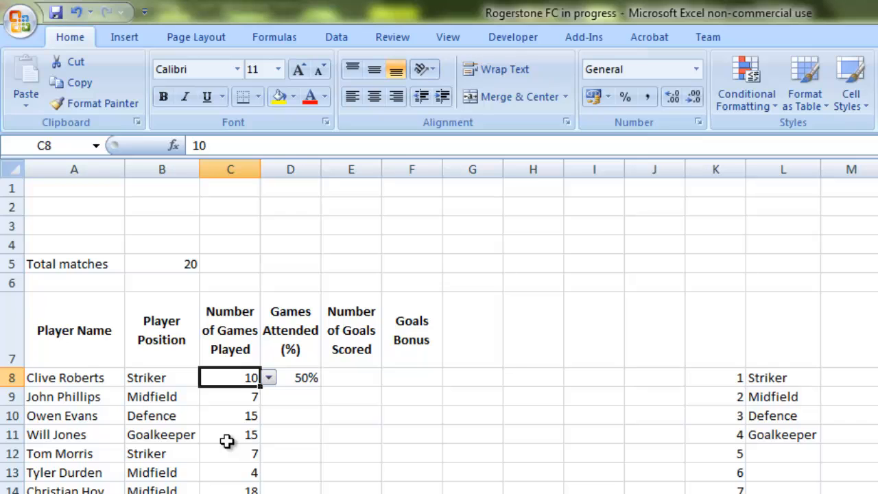
Fill the Games Attended formula from D8 down to D19 on Sheet1.
{"action": "left_click", "coordinate": [307, 382]}
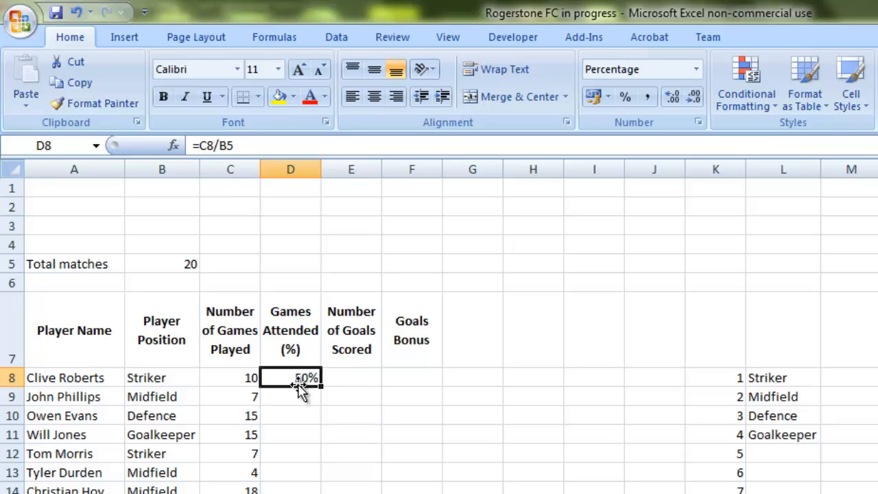
{"action": "left_click", "coordinate": [241, 377]}
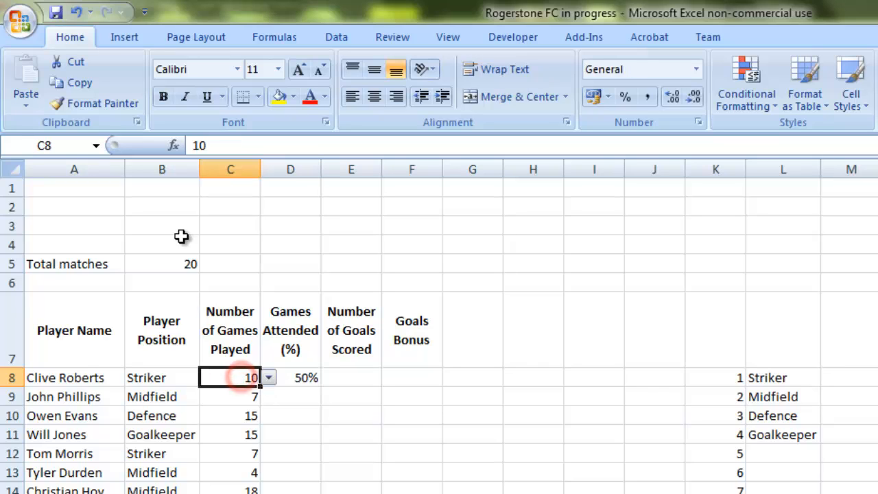
{"action": "left_click", "coordinate": [169, 266]}
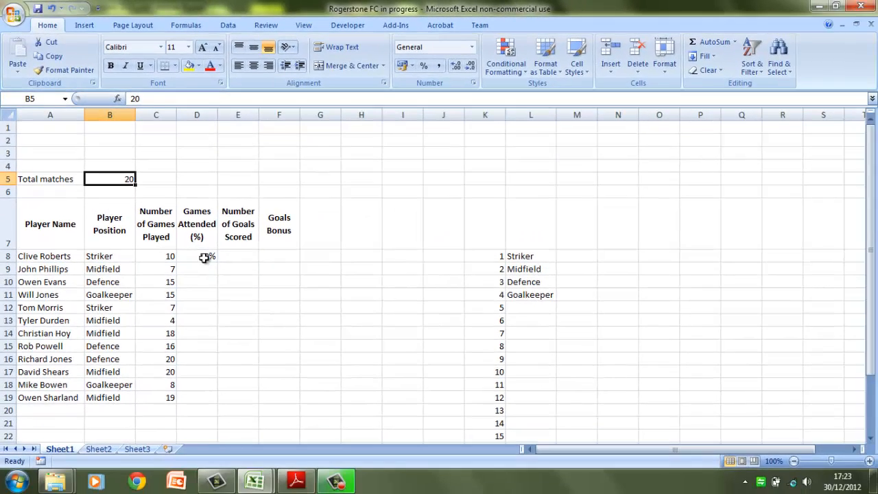
{"action": "left_click", "coordinate": [205, 258]}
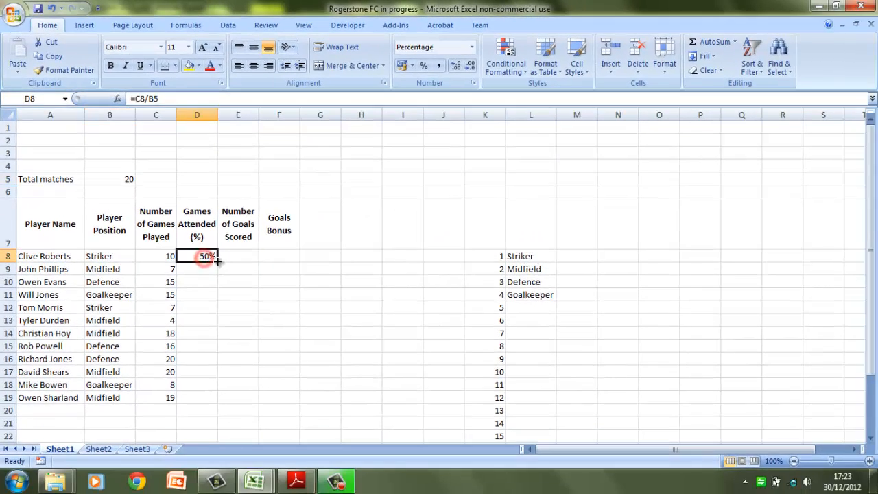
{"action": "left_click_drag", "start_coordinate": [216, 260], "coordinate": [215, 400]}
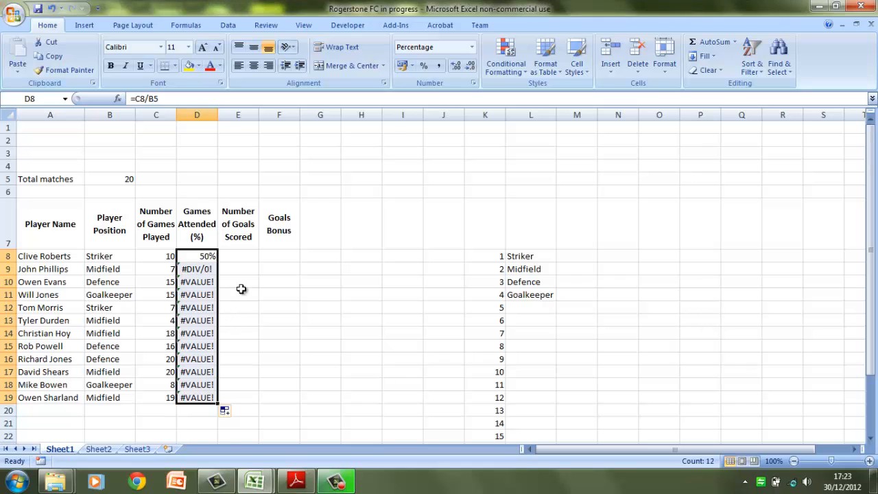
{"action": "left_click", "coordinate": [252, 359]}
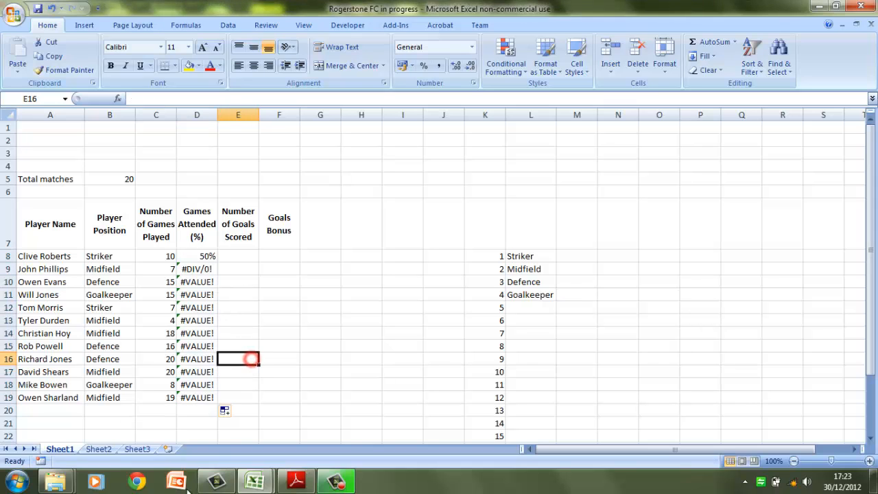
On Sheet2, enter the formula =C4/B4 in D4 to calculate the first player's Games Attended percentage.
{"action": "left_click", "coordinate": [104, 451]}
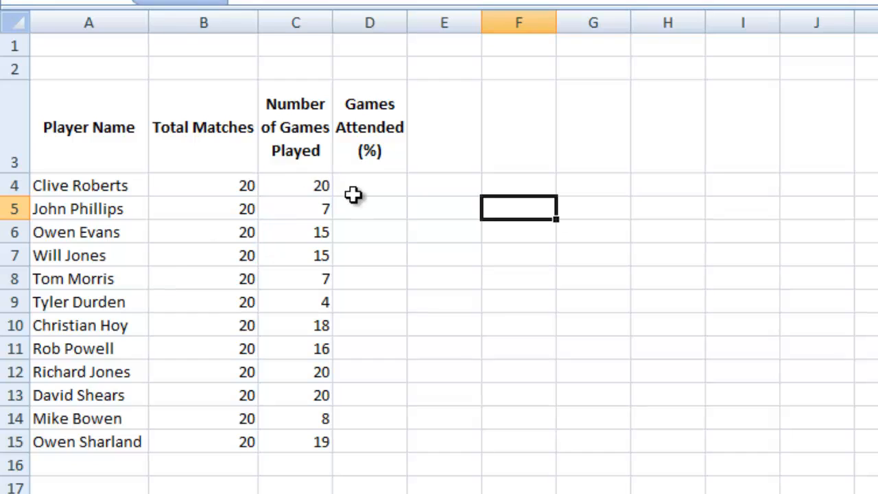
{"action": "left_click", "coordinate": [379, 184]}
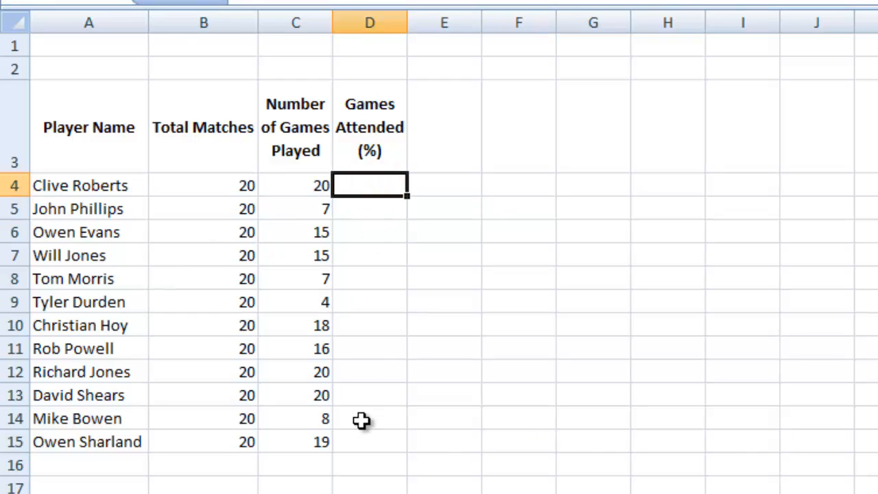
{"action": "type", "text": "="}
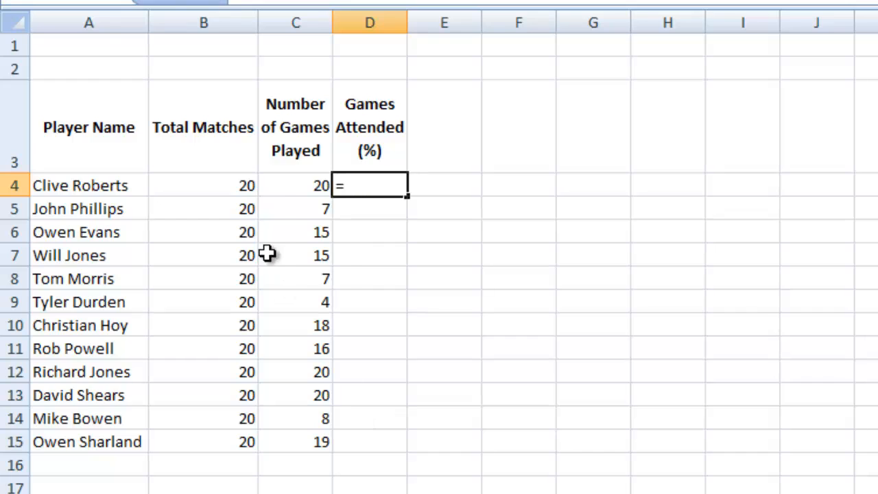
{"action": "left_click", "coordinate": [290, 186]}
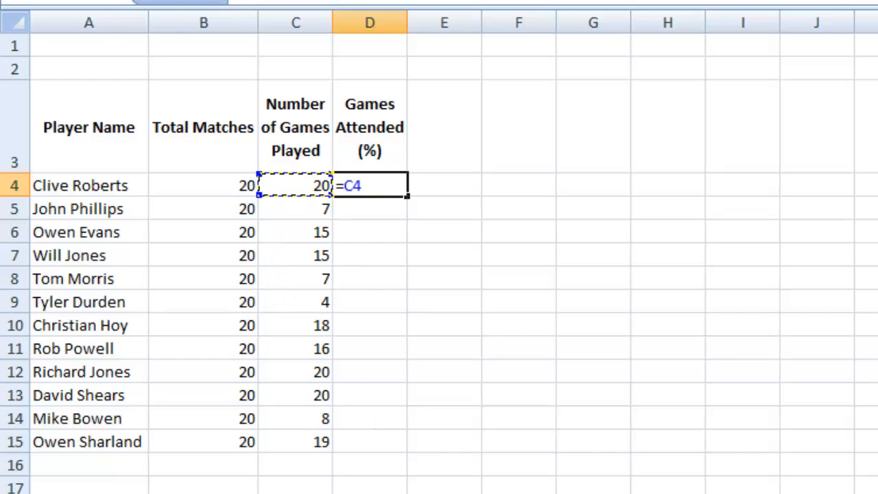
{"action": "type", "text": "/"}
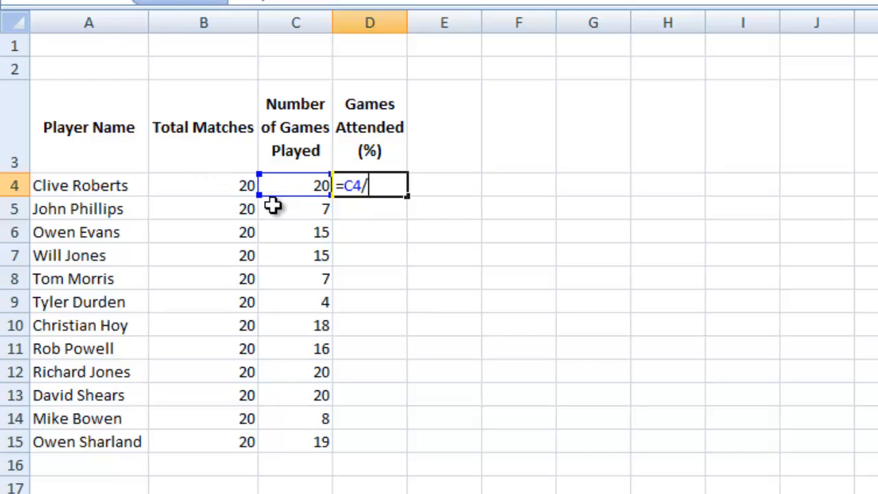
{"action": "left_click", "coordinate": [209, 182]}
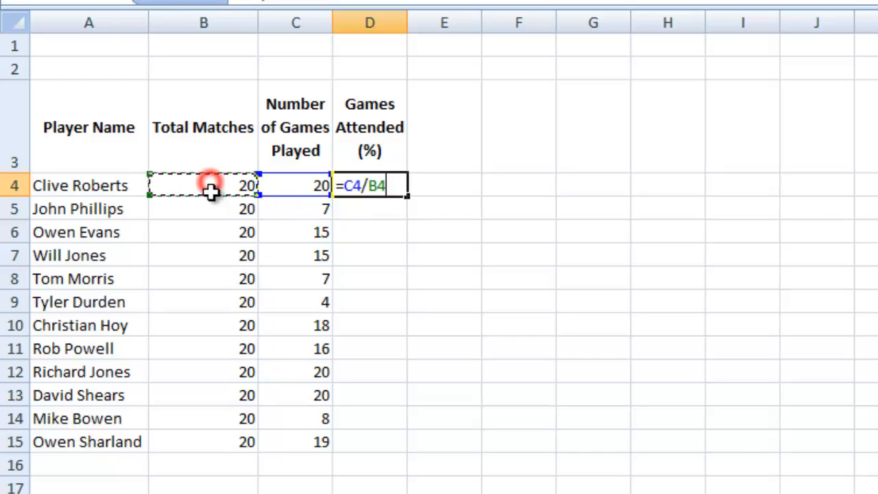
{"action": "key", "text": "Return"}
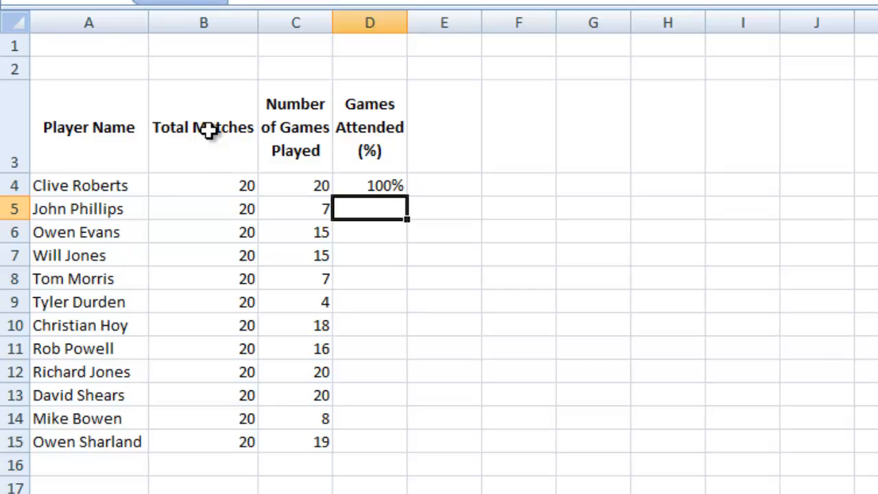
Examine the Total Matches column on Sheet2, checking the individual cells and the whole range B4:B15.
{"action": "left_click", "coordinate": [220, 185]}
{"action": "left_click", "coordinate": [216, 131]}
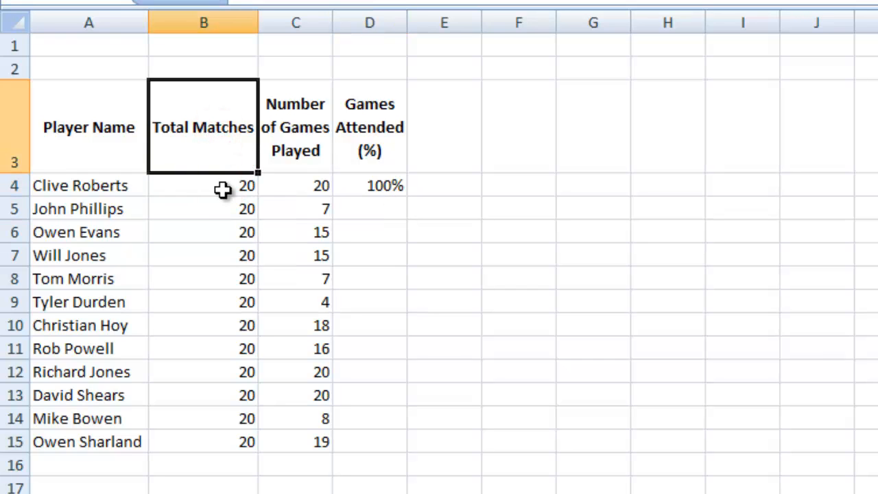
{"action": "left_click_drag", "start_coordinate": [222, 190], "coordinate": [222, 443]}
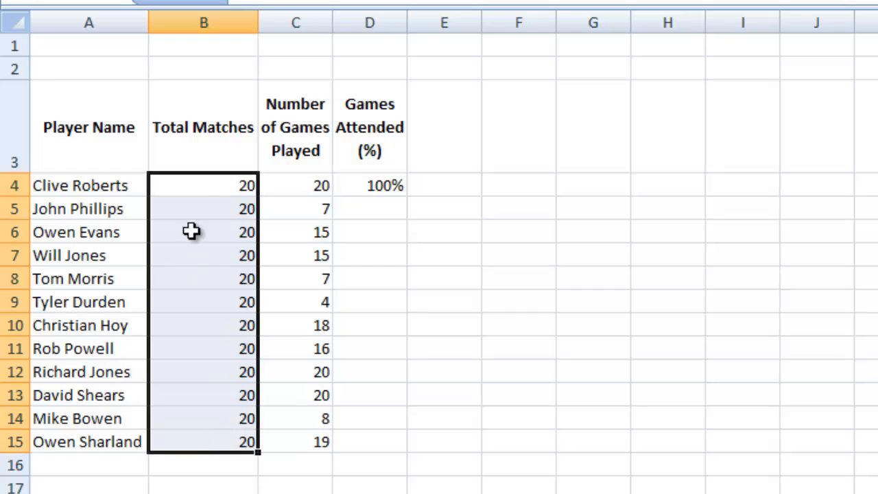
{"action": "left_click", "coordinate": [211, 184]}
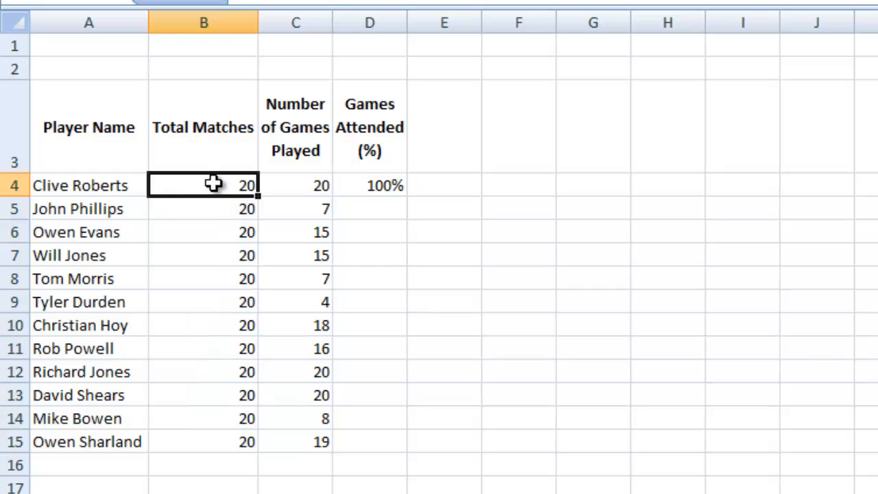
{"action": "left_click", "coordinate": [211, 217]}
{"action": "left_click", "coordinate": [211, 230]}
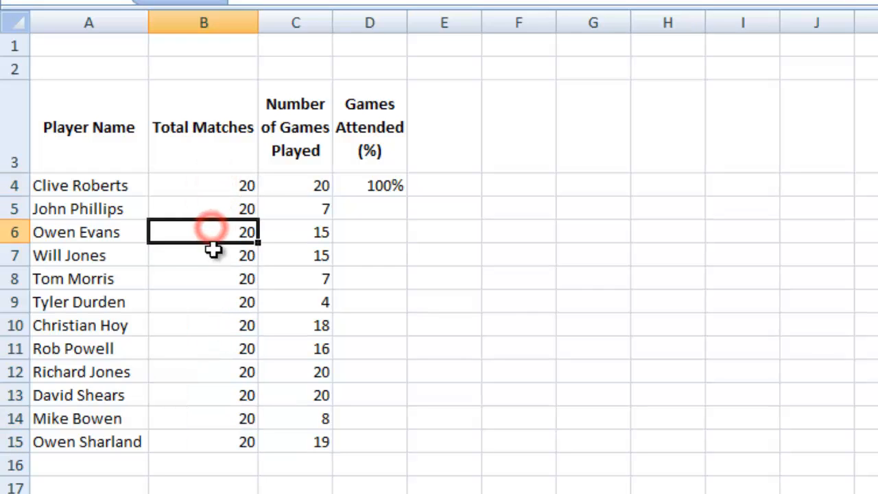
{"action": "left_click", "coordinate": [212, 254]}
{"action": "left_click", "coordinate": [213, 277]}
{"action": "left_click", "coordinate": [217, 308]}
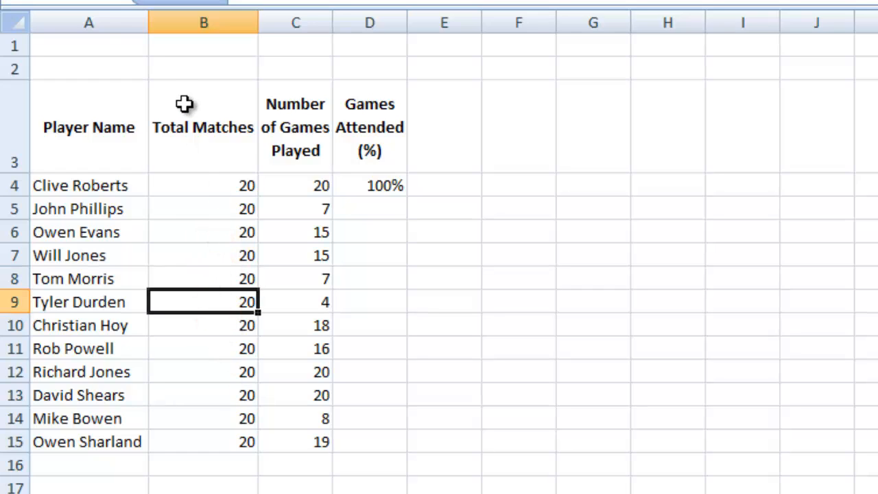
{"action": "left_click_drag", "start_coordinate": [219, 137], "coordinate": [228, 440]}
{"action": "left_click", "coordinate": [218, 192]}
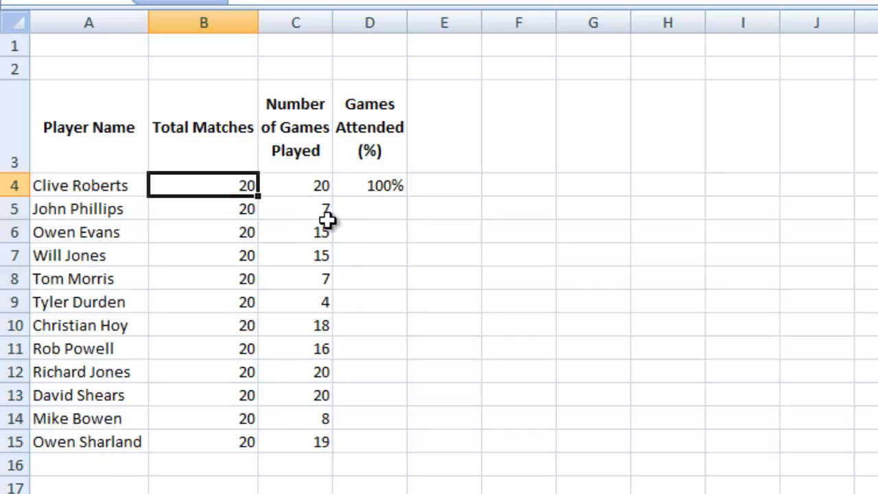
Fill the Games Attended formula from D4 down to D15 on Sheet2.
{"action": "left_click", "coordinate": [457, 186]}
{"action": "left_click", "coordinate": [367, 183]}
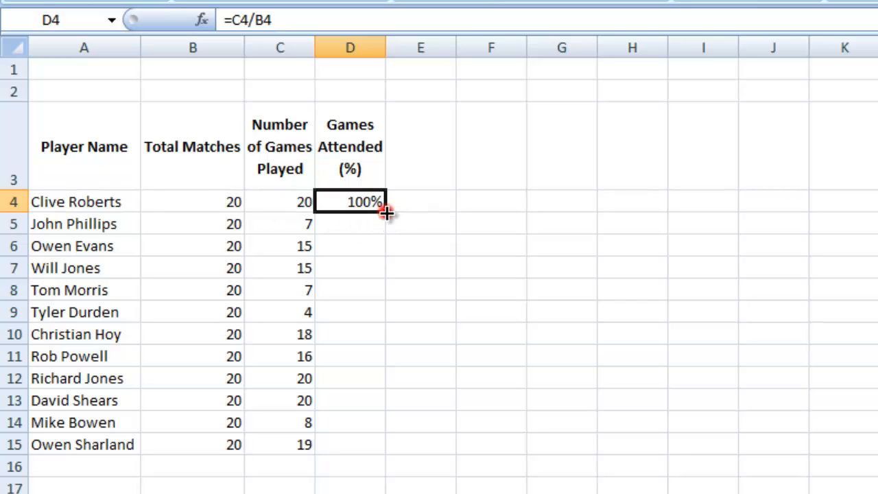
{"action": "left_click_drag", "start_coordinate": [386, 214], "coordinate": [378, 445]}
{"action": "left_click", "coordinate": [469, 267]}
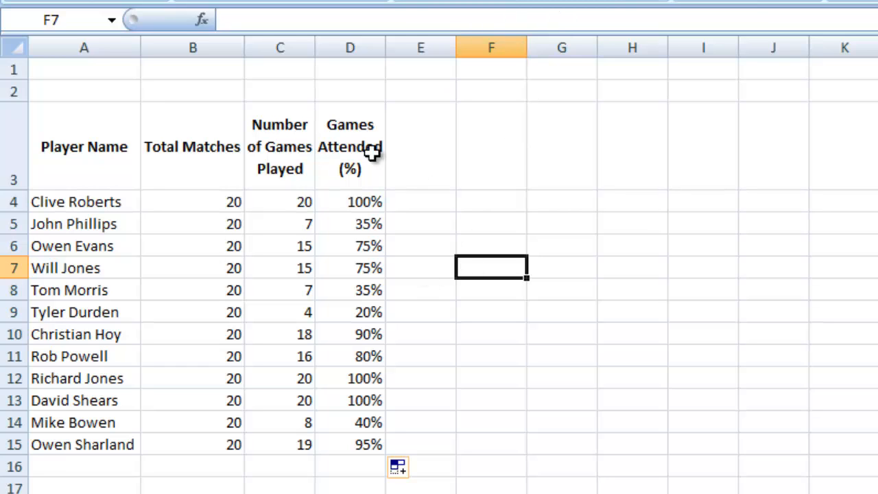
Compare the Games Attended formulas in D4 through D7 on Sheet2 with the cells they reference, C4 and B4.
{"action": "left_click", "coordinate": [362, 202]}
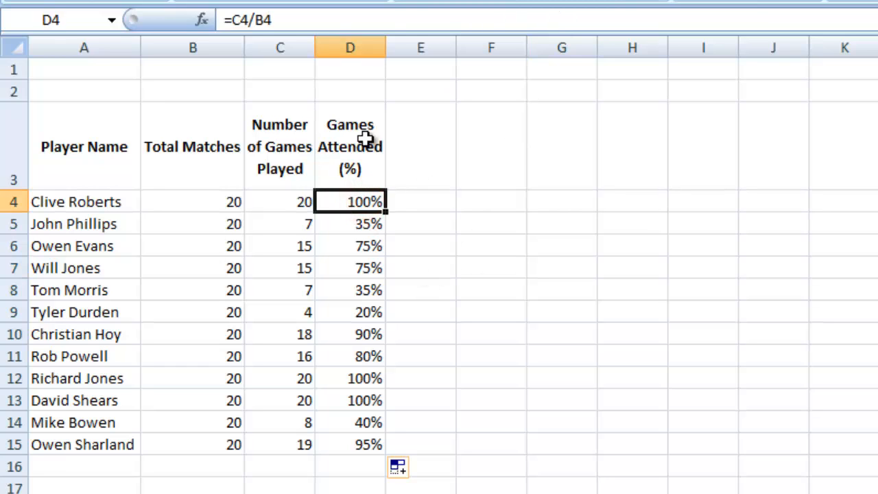
{"action": "left_click", "coordinate": [362, 202]}
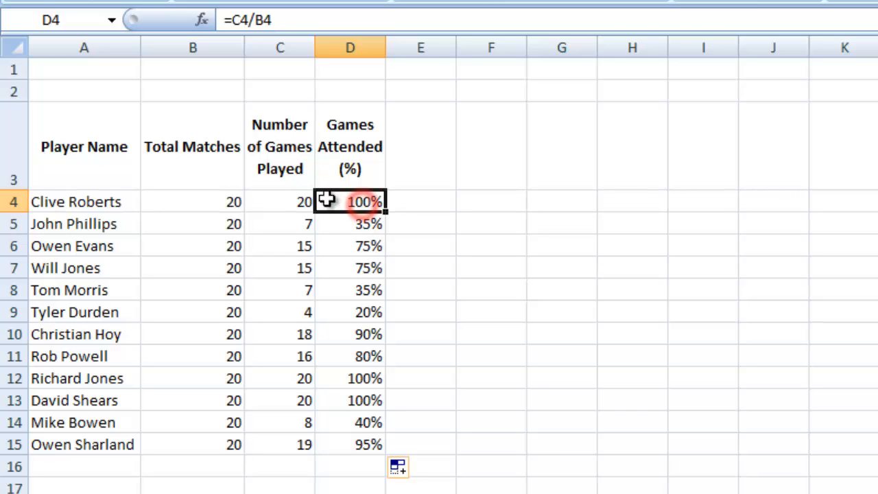
{"action": "left_click", "coordinate": [290, 202]}
{"action": "left_click", "coordinate": [218, 203]}
{"action": "left_click", "coordinate": [365, 202]}
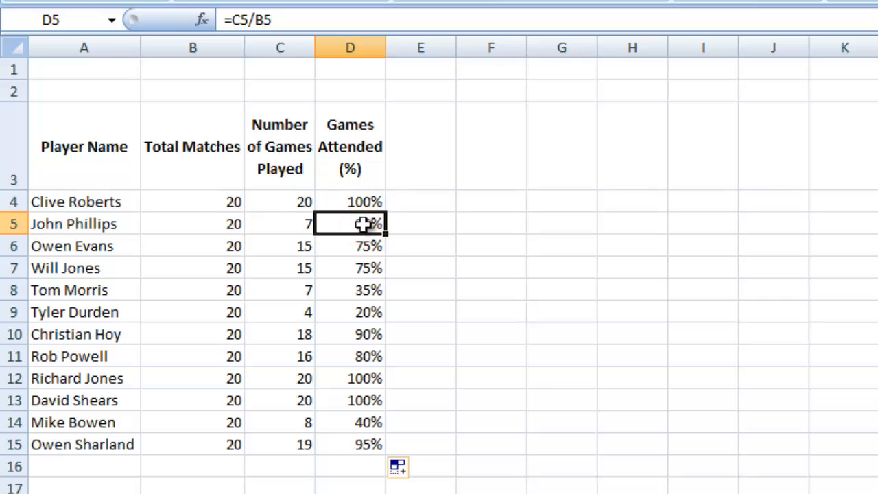
{"action": "left_click", "coordinate": [361, 202]}
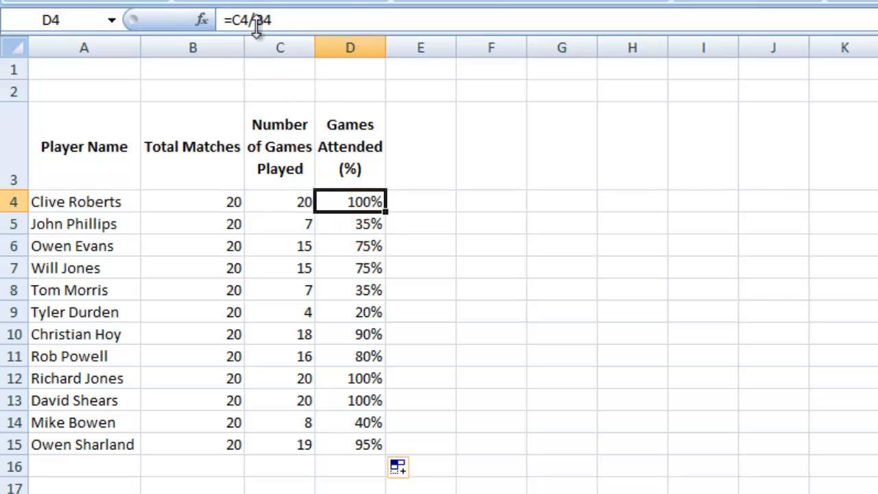
{"action": "left_click", "coordinate": [347, 223]}
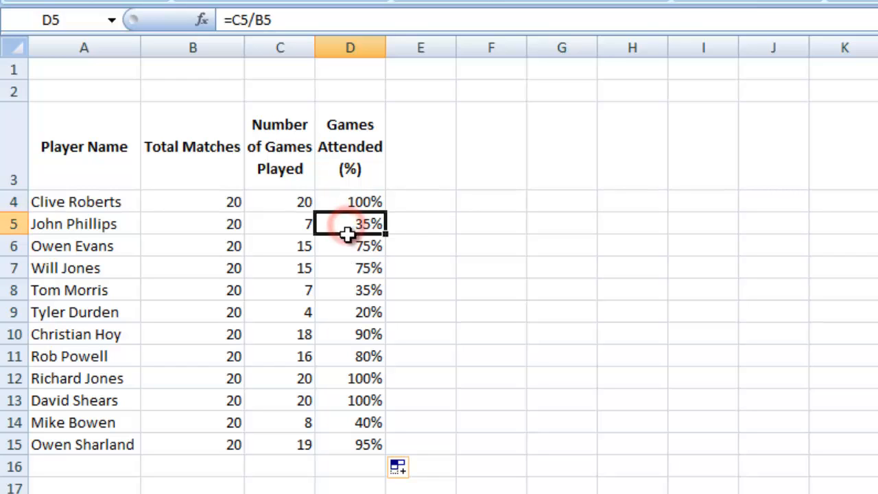
{"action": "left_click", "coordinate": [348, 250]}
{"action": "left_click", "coordinate": [349, 266]}
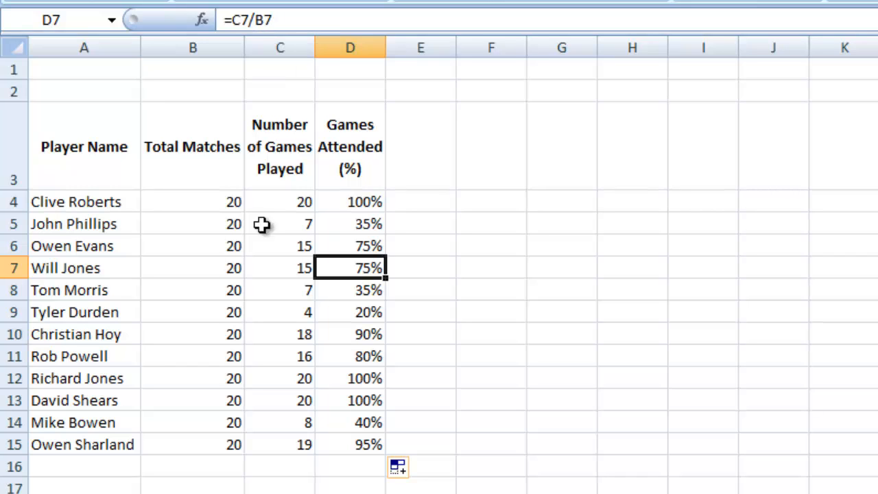
Check the games played and total matches cells in rows 7 and 8, and the whole Total Matches column B3:B15.
{"action": "left_click", "coordinate": [276, 269]}
{"action": "left_click", "coordinate": [216, 266]}
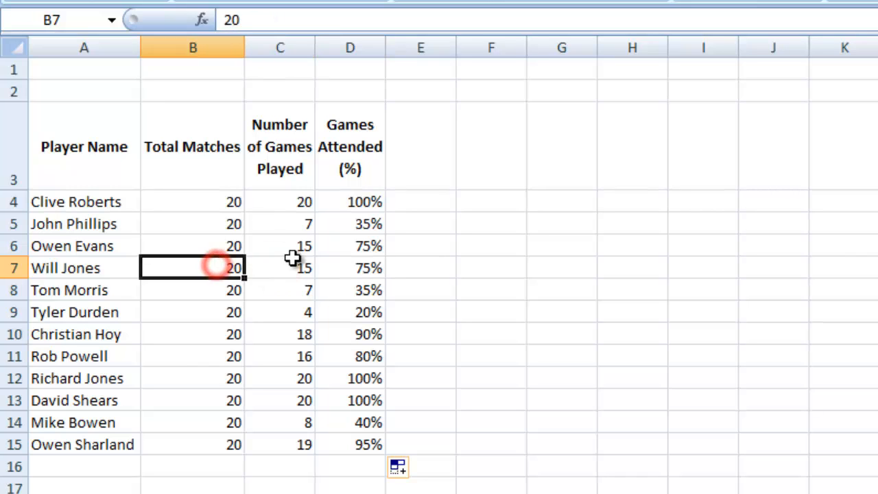
{"action": "left_click", "coordinate": [290, 263]}
{"action": "left_click", "coordinate": [272, 290]}
{"action": "left_click", "coordinate": [213, 292]}
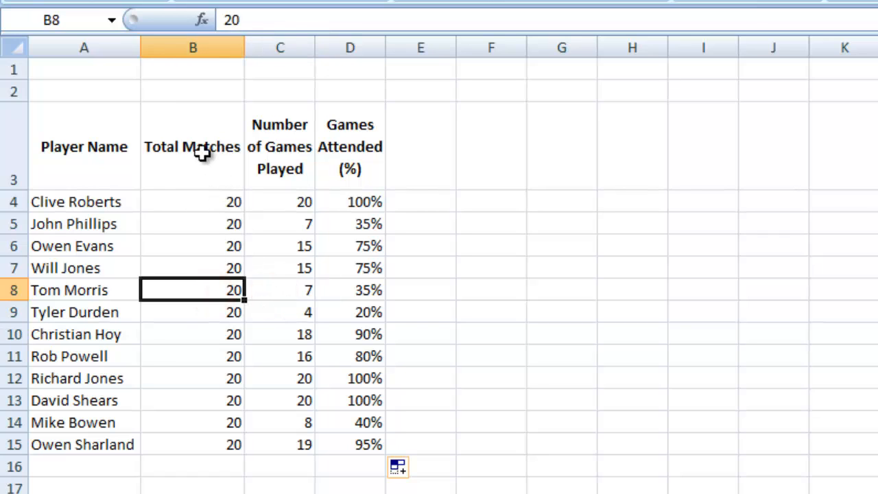
{"action": "left_click_drag", "start_coordinate": [201, 154], "coordinate": [206, 445]}
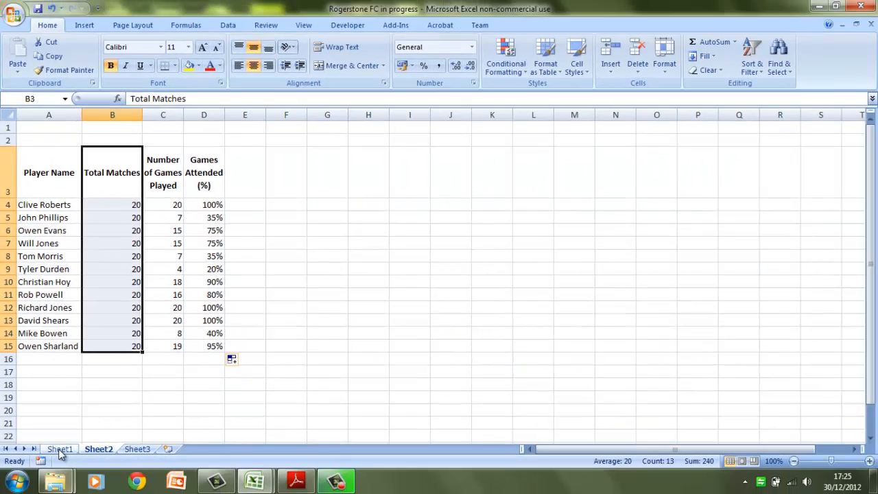
On Sheet1, examine the Games Attended formula in D8 and its referenced cells, C8 and B5.
{"action": "left_click", "coordinate": [59, 449]}
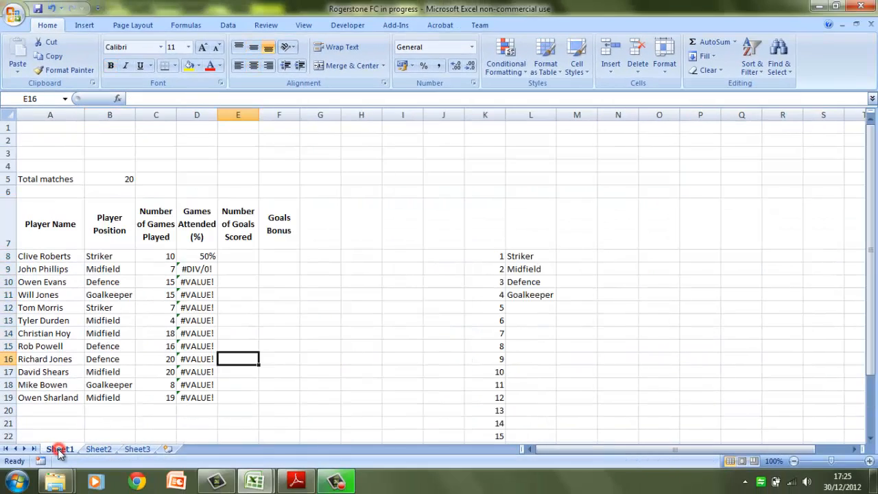
{"action": "left_click", "coordinate": [117, 181]}
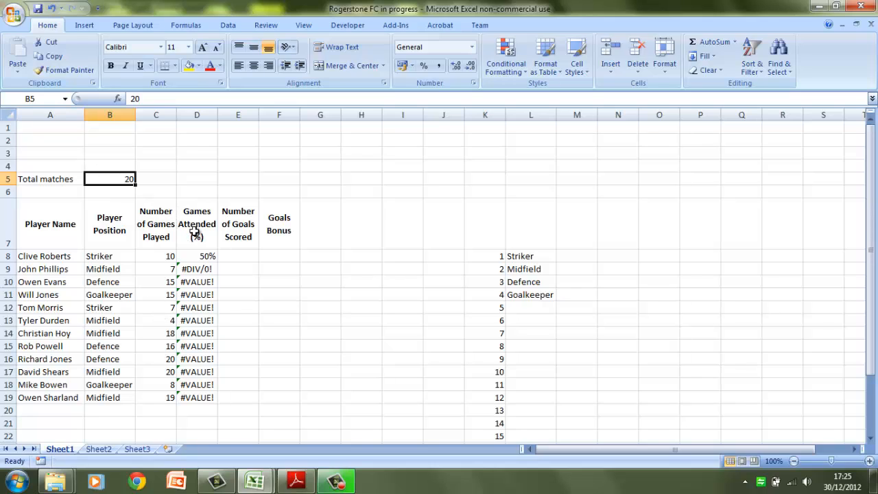
{"action": "left_click", "coordinate": [210, 258]}
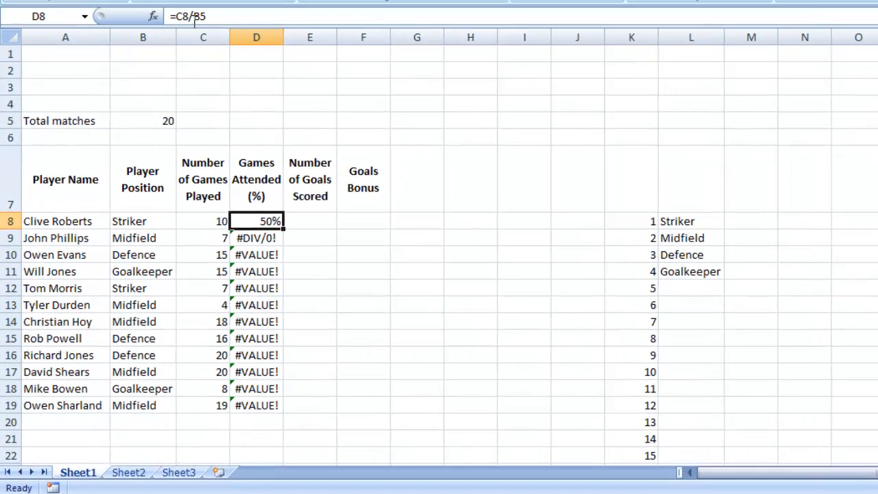
{"action": "left_click", "coordinate": [206, 218]}
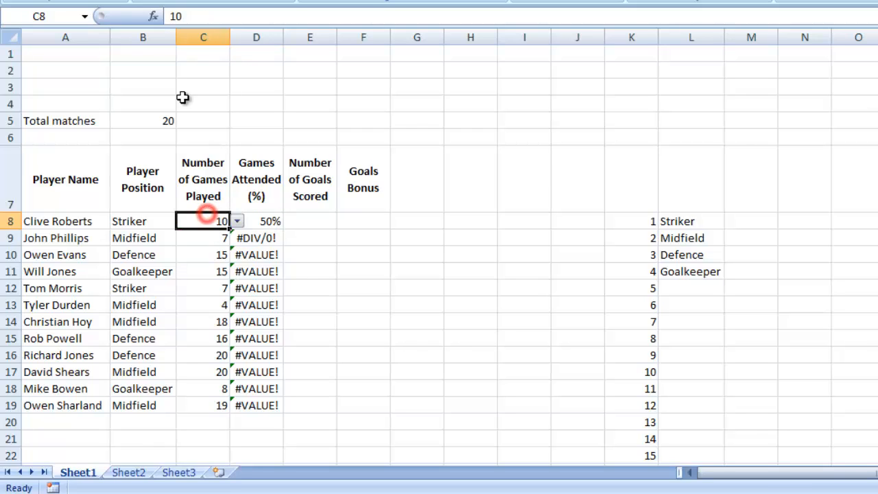
{"action": "left_click", "coordinate": [267, 222]}
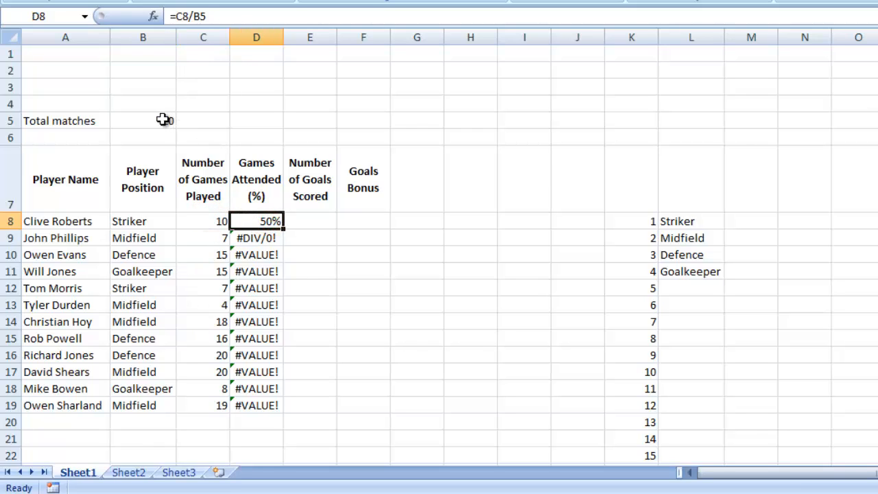
{"action": "left_click", "coordinate": [165, 120]}
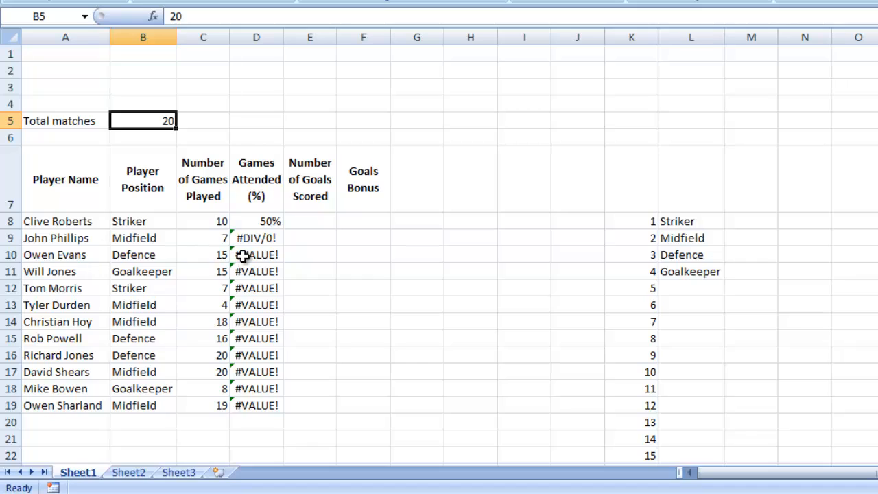
{"action": "left_click", "coordinate": [269, 221]}
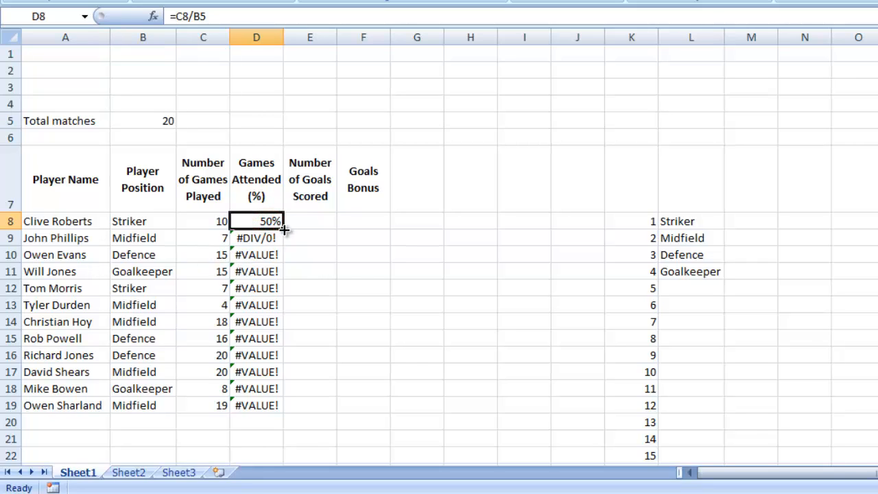
Trace how the references shift one row down, from C8 to C9 and from B5 to B6, for the formula in D9.
{"action": "left_click", "coordinate": [215, 221]}
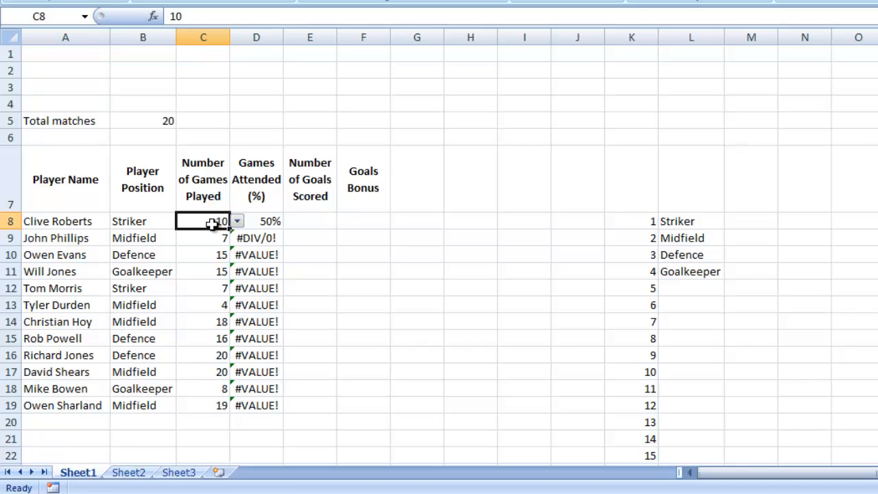
{"action": "left_click", "coordinate": [213, 237]}
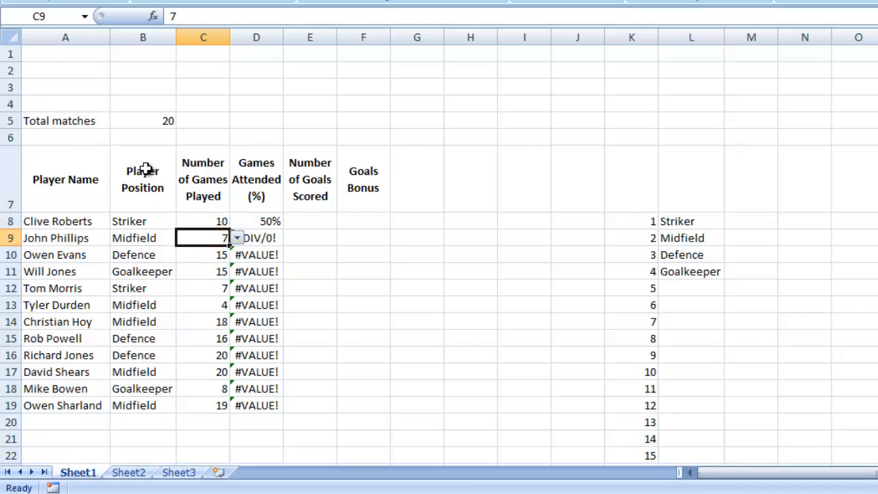
{"action": "left_click", "coordinate": [153, 123]}
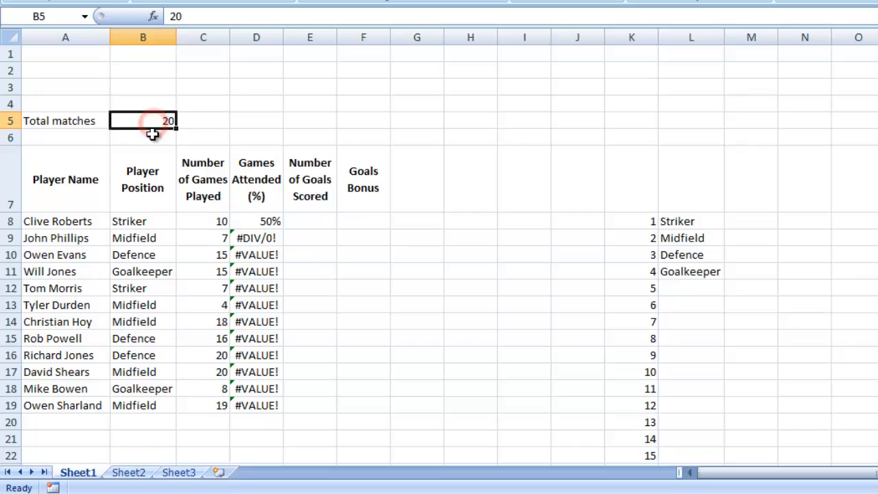
{"action": "left_click", "coordinate": [159, 136]}
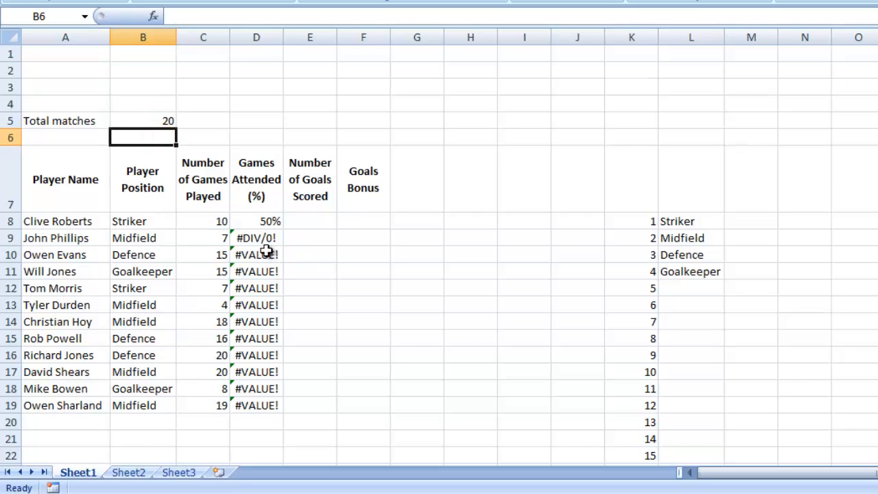
{"action": "mouse_move", "coordinate": [266, 238]}
{"action": "left_mouse_down"}
{"action": "mouse_move", "coordinate": [276, 298]}
{"action": "mouse_move", "coordinate": [274, 405]}
{"action": "mouse_move", "coordinate": [258, 235]}
{"action": "left_mouse_up"}
{"action": "left_click", "coordinate": [308, 284]}
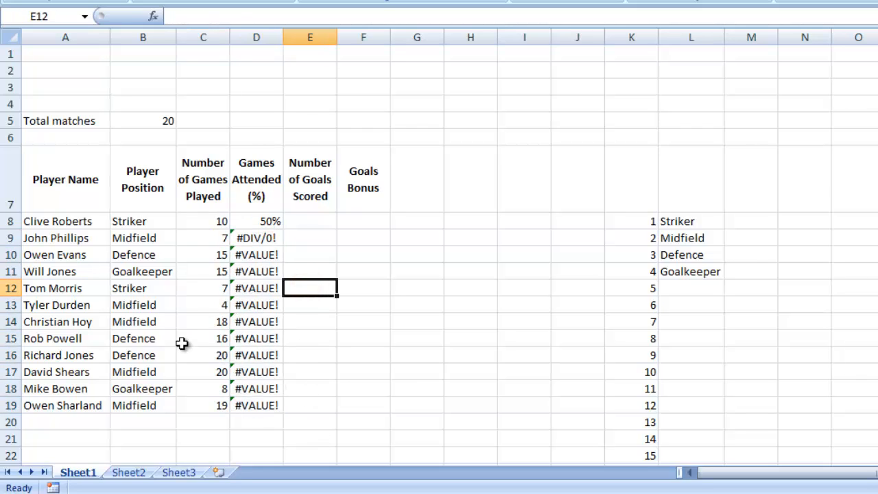
Clear the copied Games Attended formulas in D9:D19 on Sheet1.
{"action": "left_click_drag", "start_coordinate": [272, 238], "coordinate": [274, 408]}
{"action": "key", "text": "Delete"}
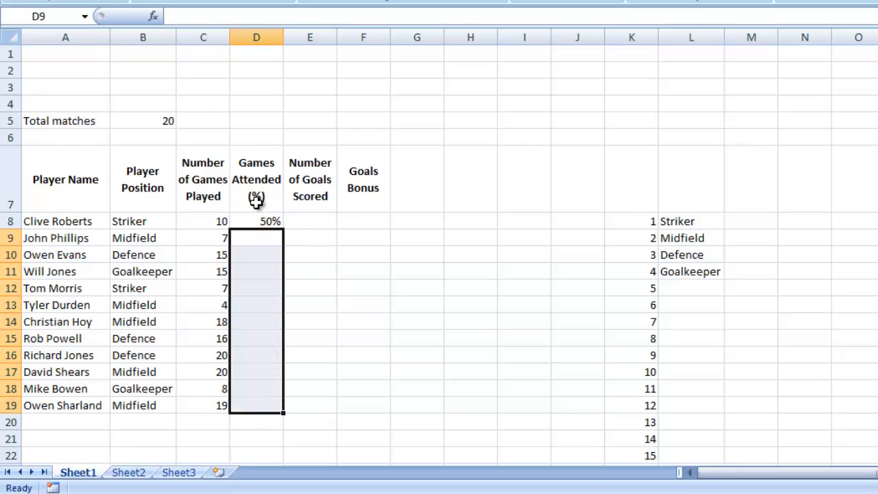
Try filling the Games Attended formula from D8 down to D10, and clear the copies in D9:D10.
{"action": "left_click", "coordinate": [267, 219]}
{"action": "left_click_drag", "start_coordinate": [282, 228], "coordinate": [281, 265]}
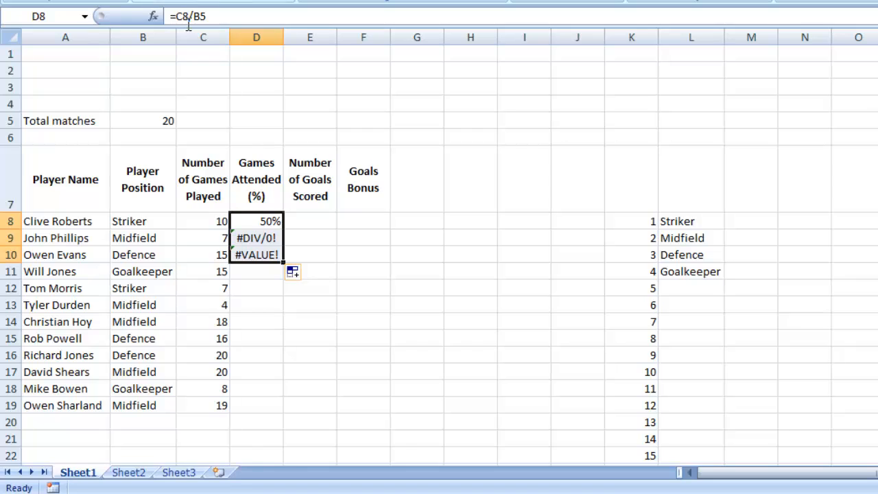
{"action": "left_click", "coordinate": [220, 405]}
{"action": "left_click", "coordinate": [254, 407]}
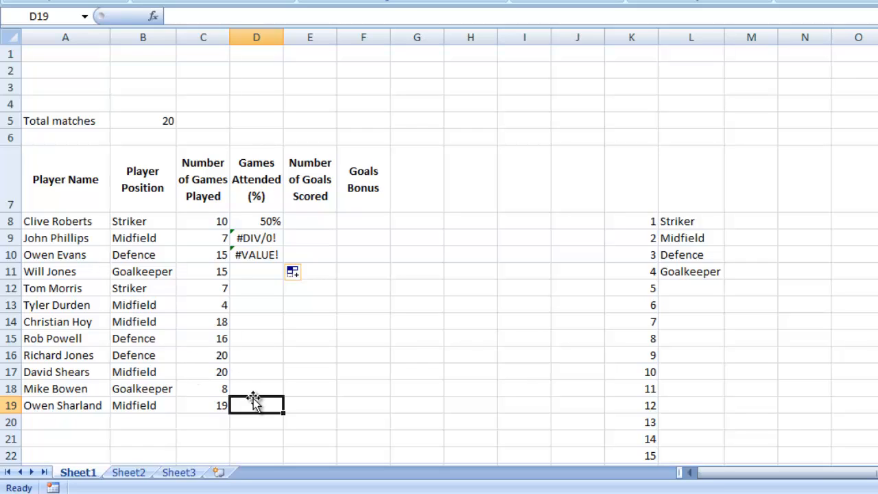
{"action": "left_click", "coordinate": [149, 124]}
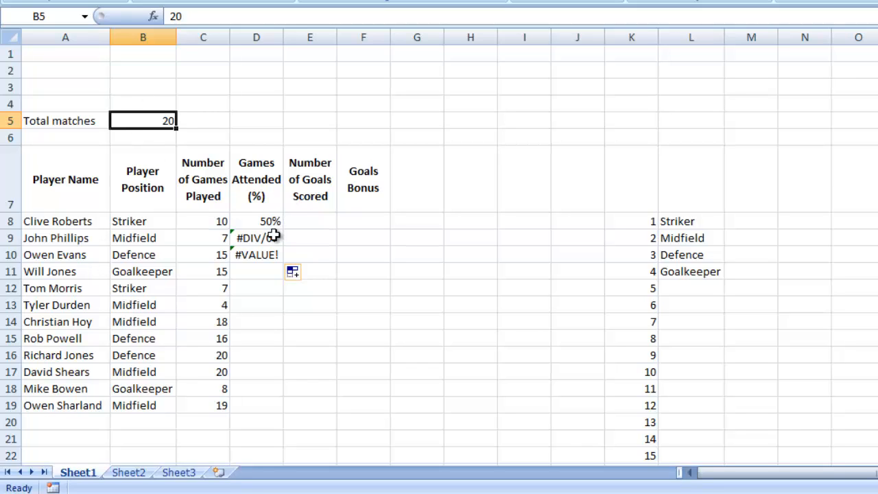
{"action": "left_click_drag", "start_coordinate": [273, 236], "coordinate": [272, 255]}
{"action": "key", "text": "Delete"}
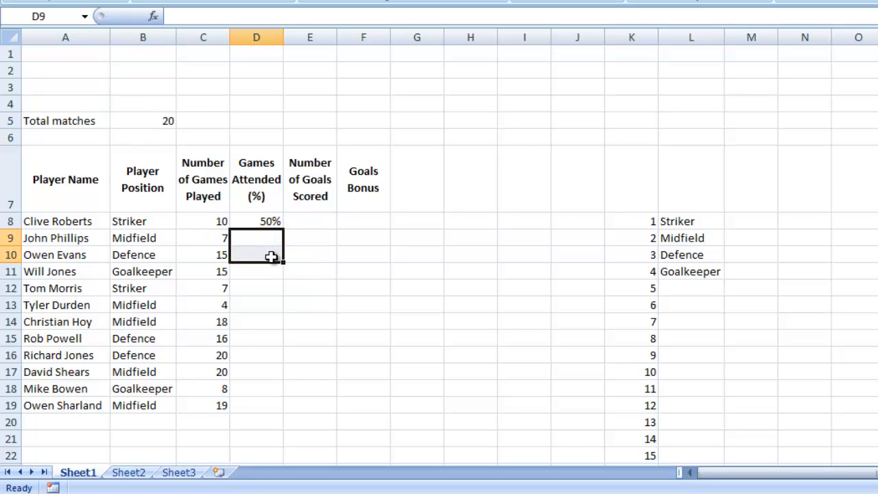
Make the total matches reference in D8 absolute by changing the formula to =C8/$B$5.
{"action": "left_click", "coordinate": [258, 221]}
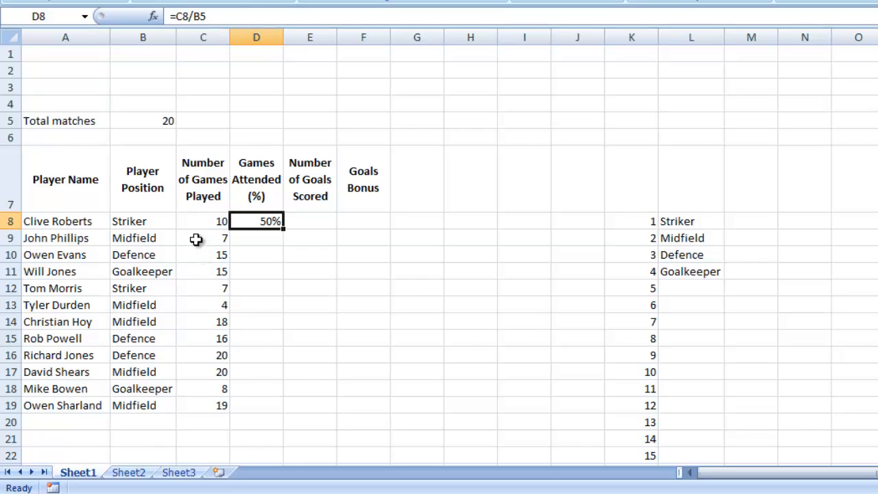
{"action": "left_click", "coordinate": [188, 16]}
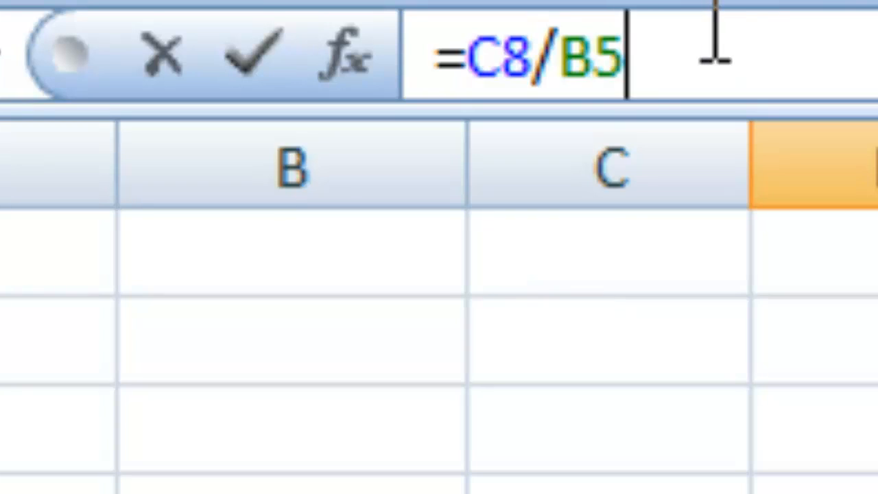
{"action": "left_click", "coordinate": [559, 65]}
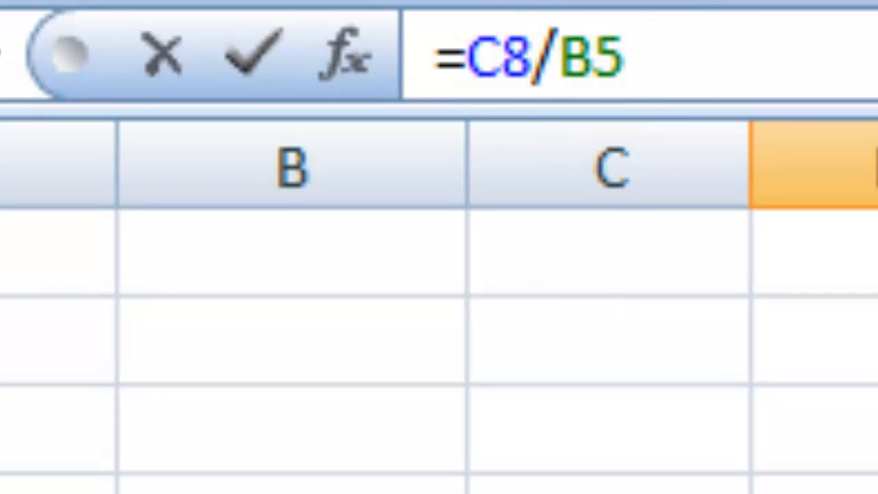
{"action": "type", "text": "$"}
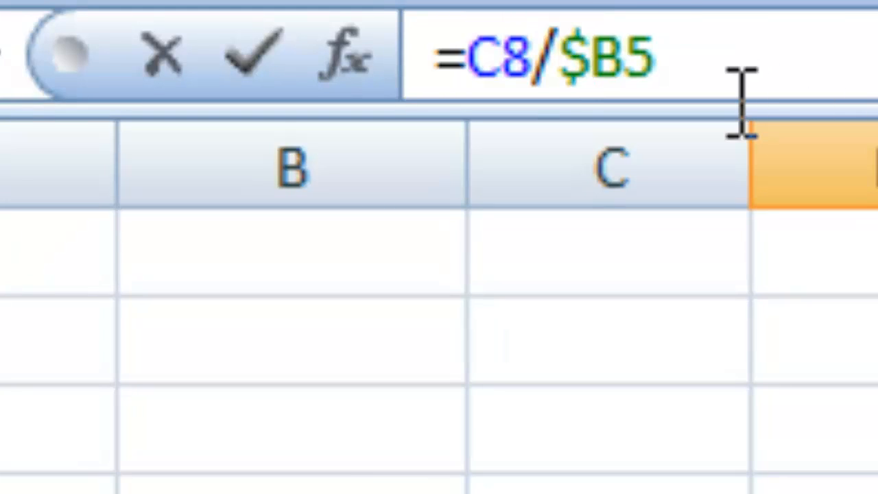
{"action": "left_click", "coordinate": [626, 65]}
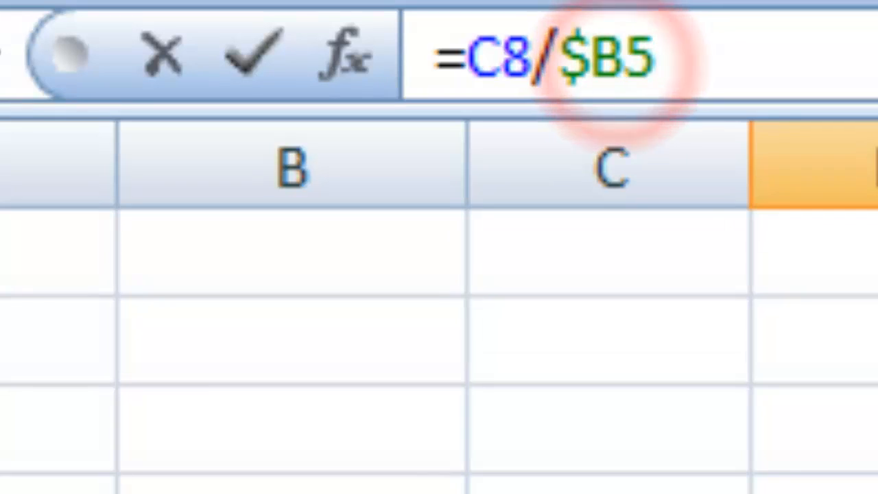
{"action": "type", "text": "$"}
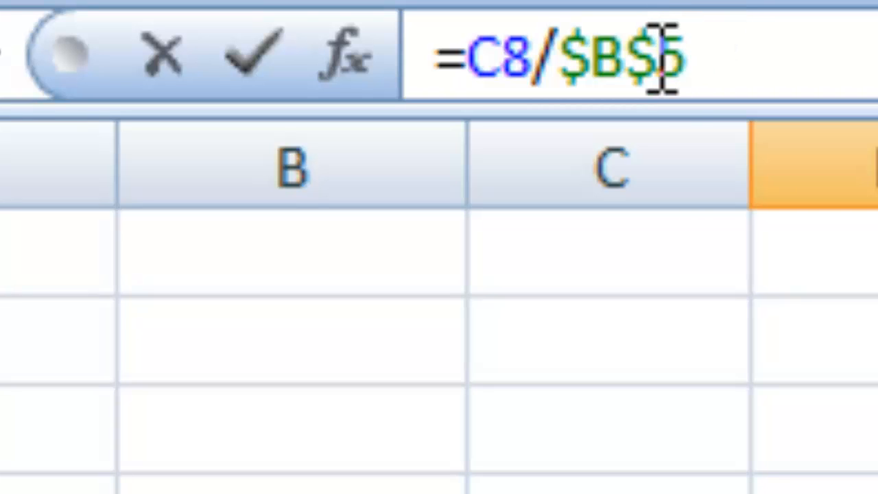
{"action": "left_click", "coordinate": [829, 52]}
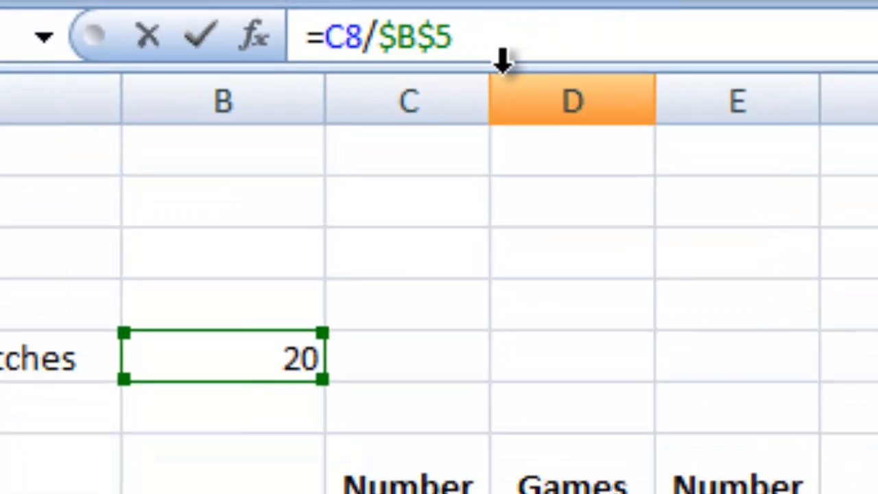
{"action": "key", "text": "Return"}
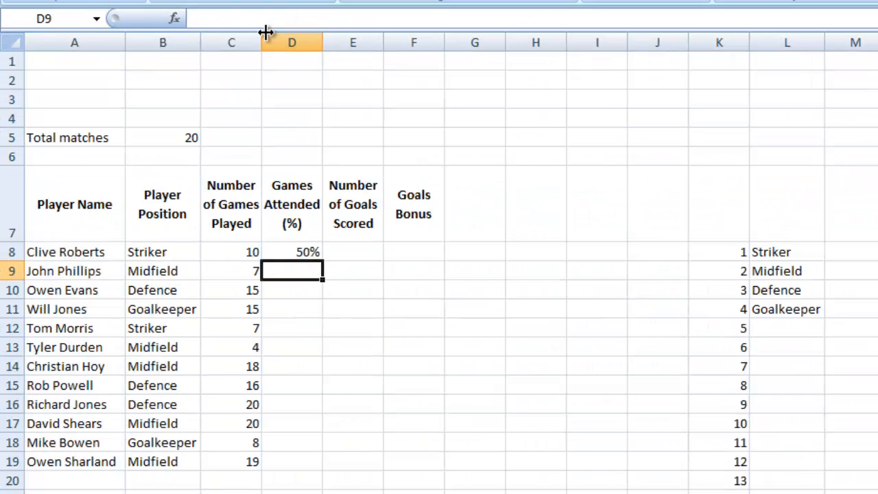
{"action": "left_click", "coordinate": [296, 251]}
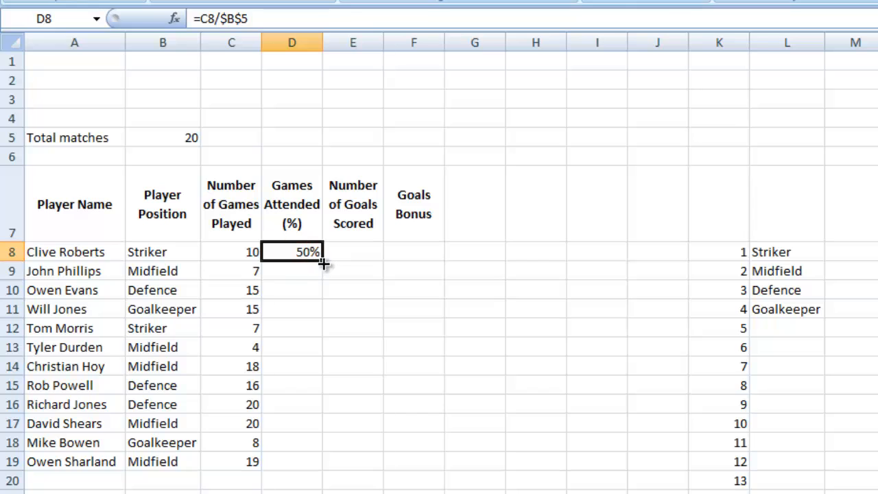
Fill the Games Attended formula with the absolute total matches reference from D8 down to D19.
{"action": "left_click_drag", "start_coordinate": [323, 262], "coordinate": [323, 464]}
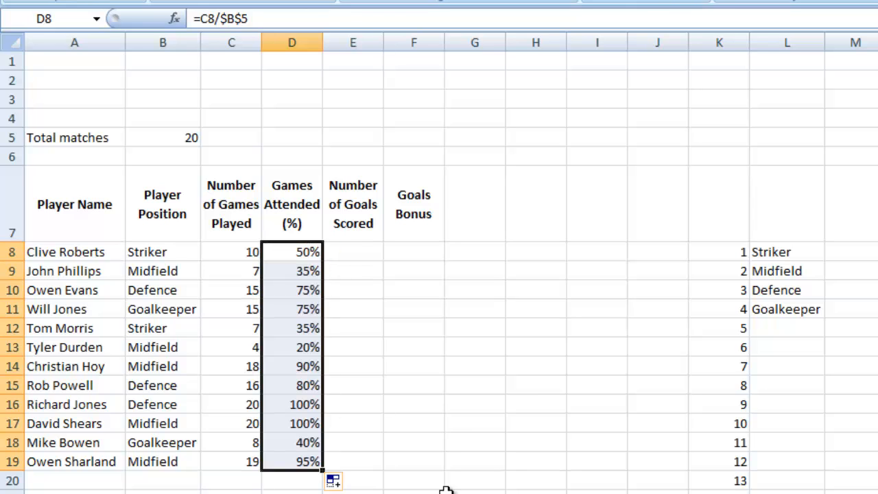
{"action": "left_click", "coordinate": [426, 290]}
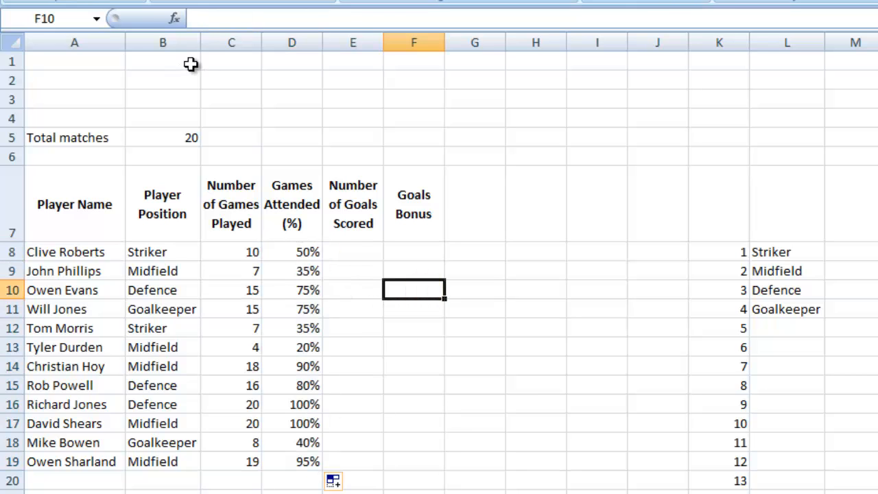
Compare the Games Attended formulas in D8 through D11, checking the games played reference against the absolute $B$5 reference.
{"action": "left_click", "coordinate": [300, 252]}
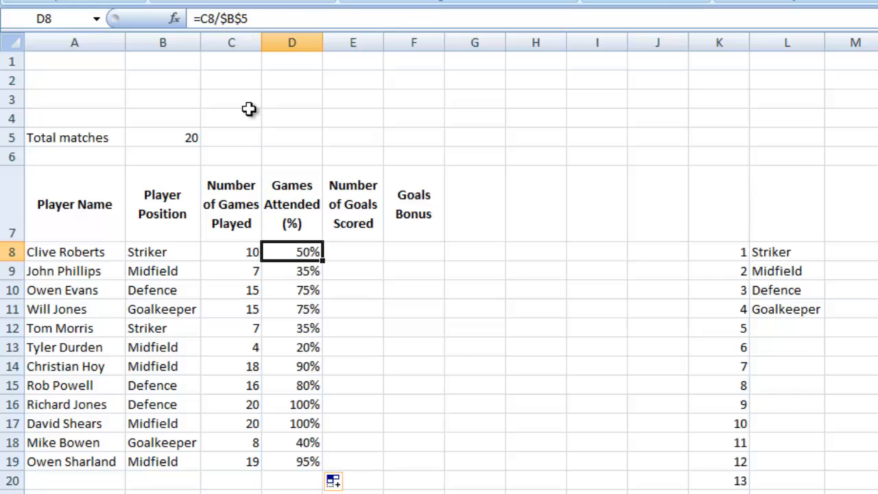
{"action": "left_click", "coordinate": [291, 271]}
{"action": "left_click", "coordinate": [294, 289]}
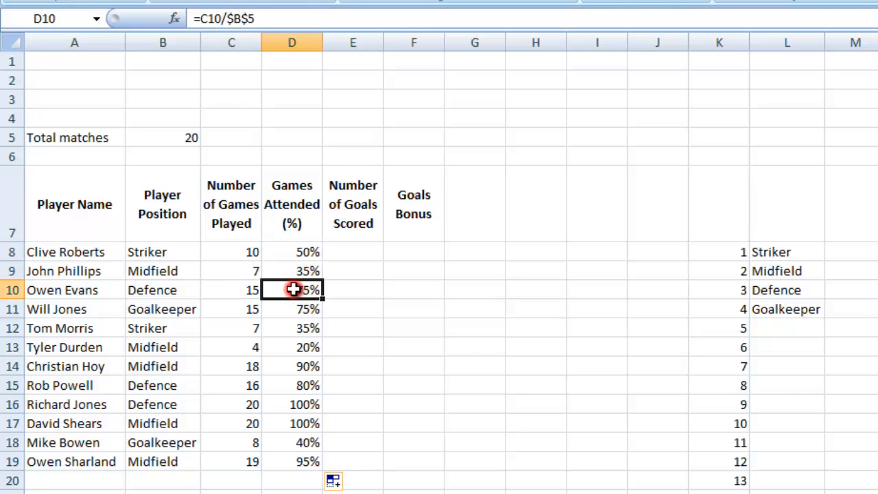
{"action": "left_click", "coordinate": [293, 307]}
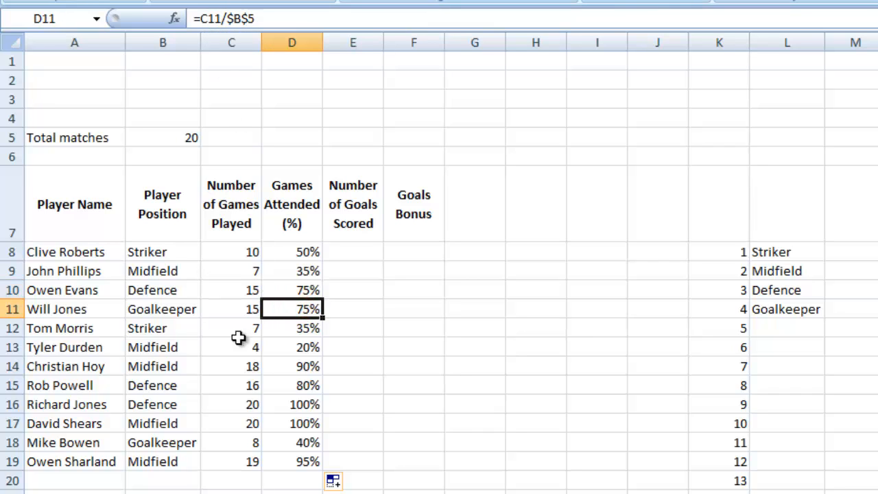
Examine the dollar signs before the column letter and row number of $B$5 in D11's formula, and close the formula.
{"action": "left_click", "coordinate": [245, 20]}
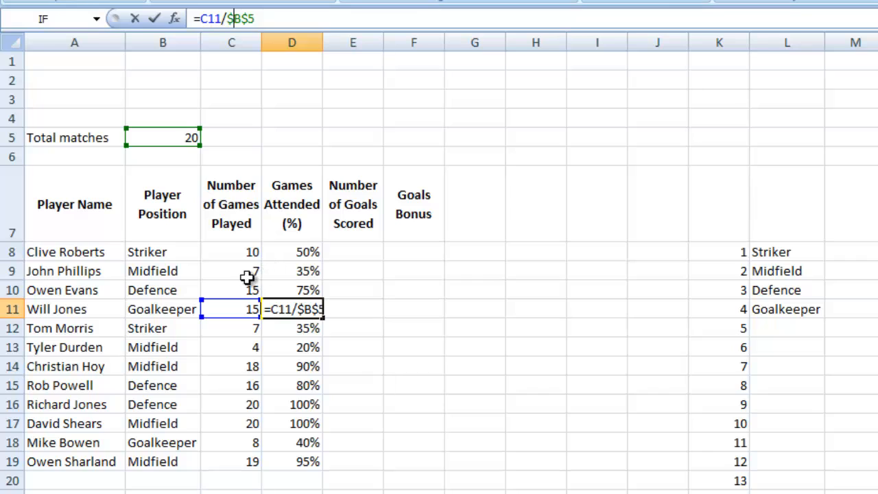
{"action": "left_click", "coordinate": [254, 18]}
{"action": "left_click", "coordinate": [239, 18]}
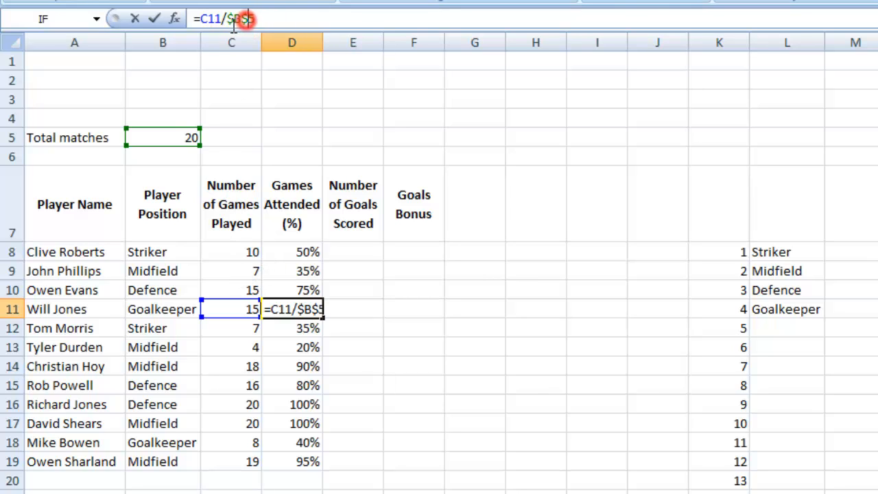
{"action": "left_click", "coordinate": [232, 19]}
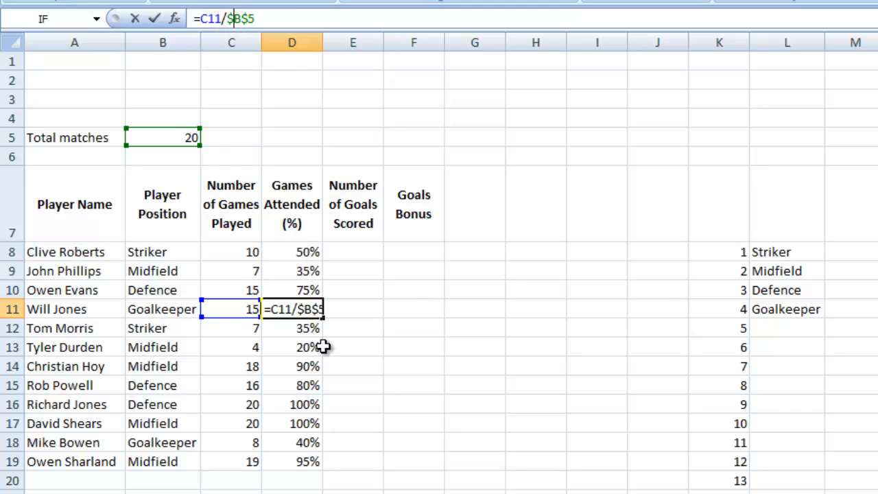
{"action": "key", "text": "Return"}
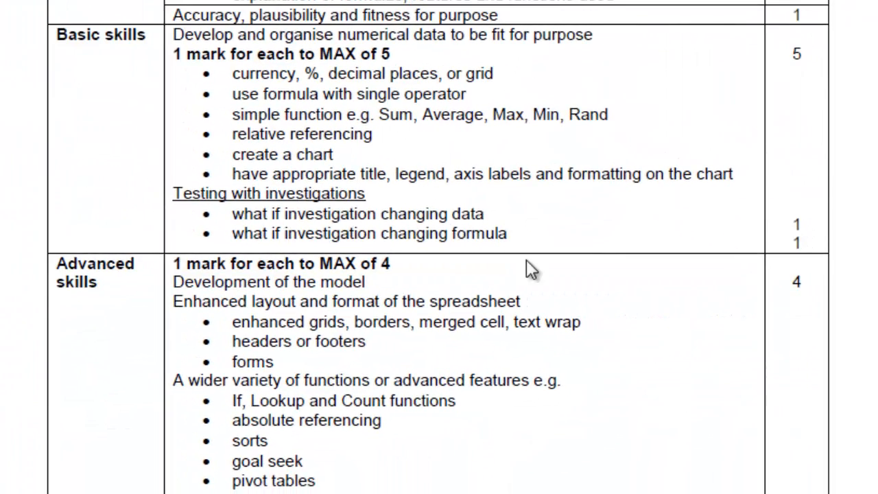
Switch to the marking criteria document and review the Advanced skills section, including absolute referencing.
{"action": "scroll", "coordinate": [471, 311], "scroll_direction": "down", "scroll_amount": 1}
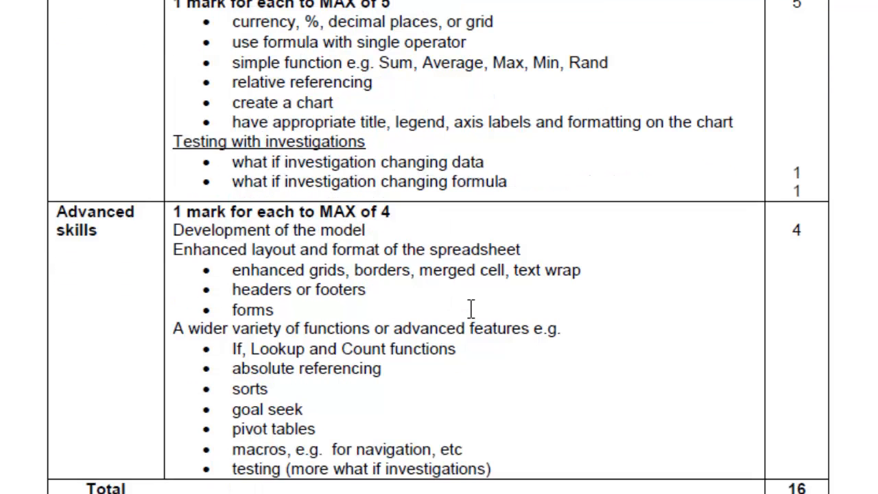